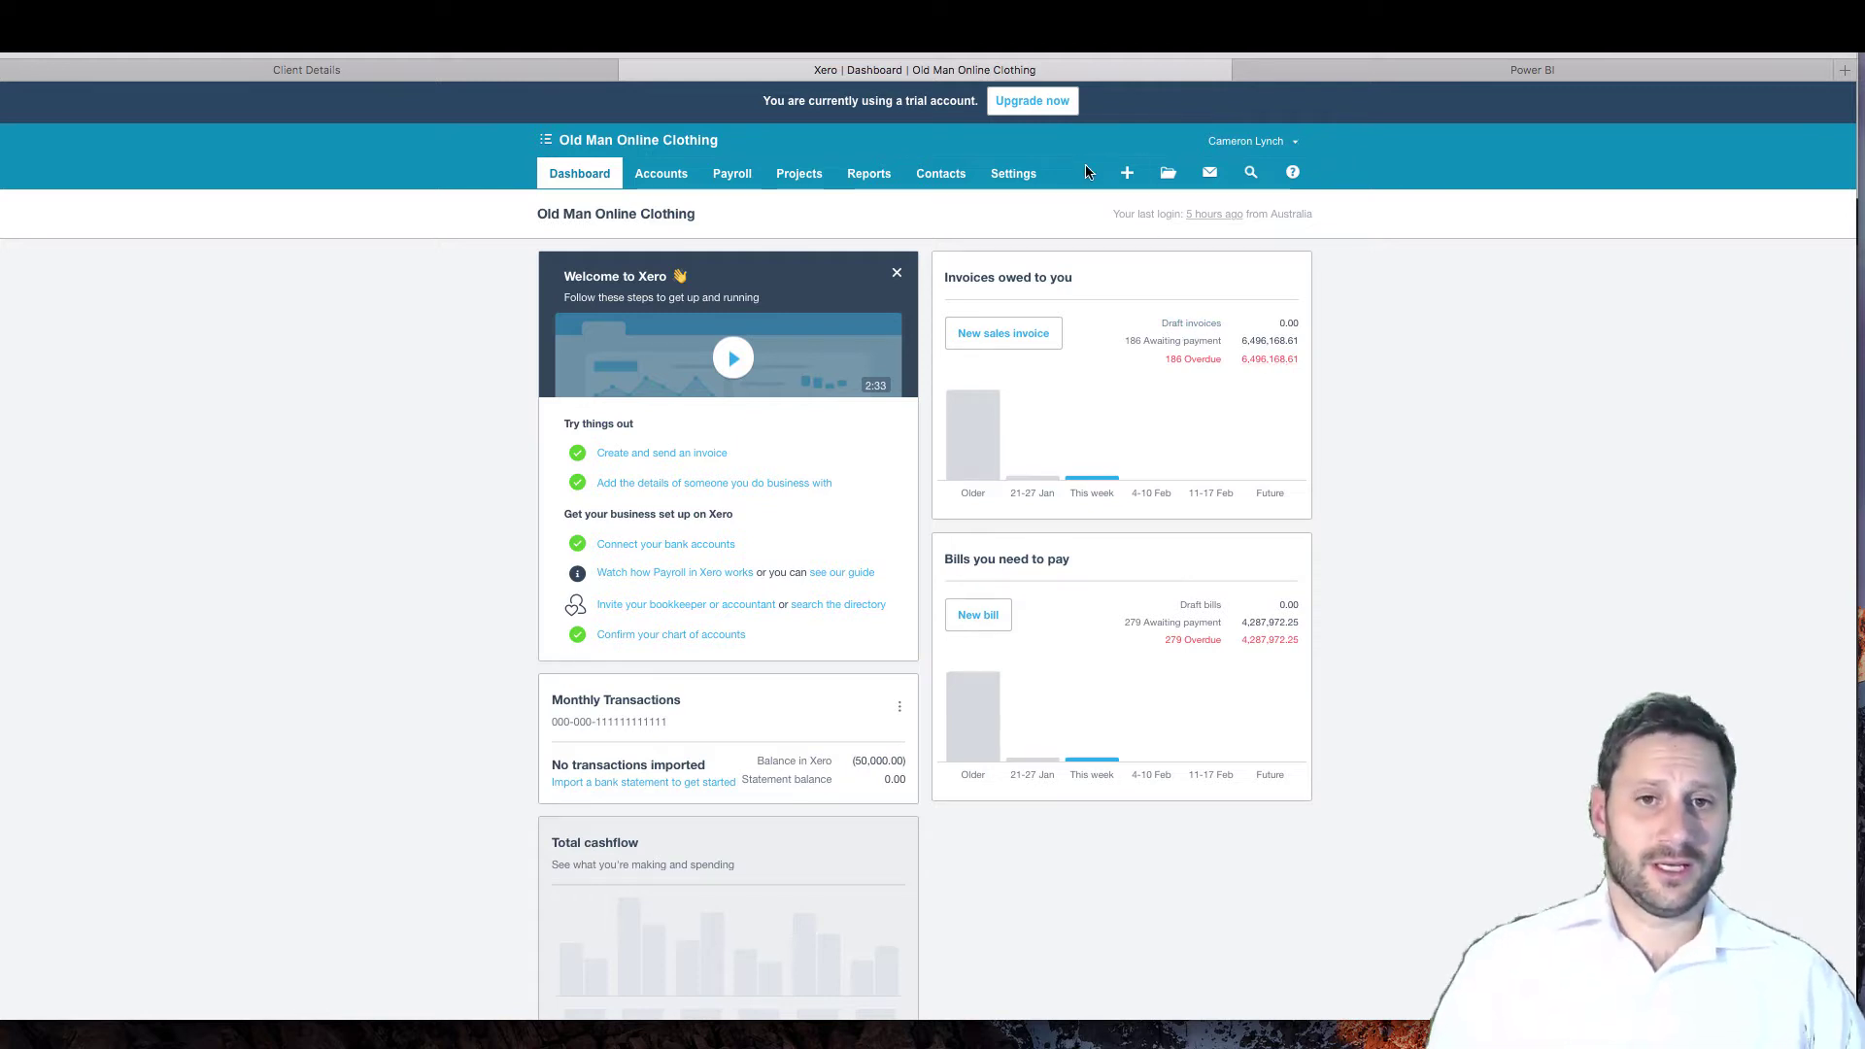
- Switch to the Client Details page and review the services available for adding as third-party applications to Old Man Online Clothing
{"action": "left_click", "coordinate": [493, 70]}
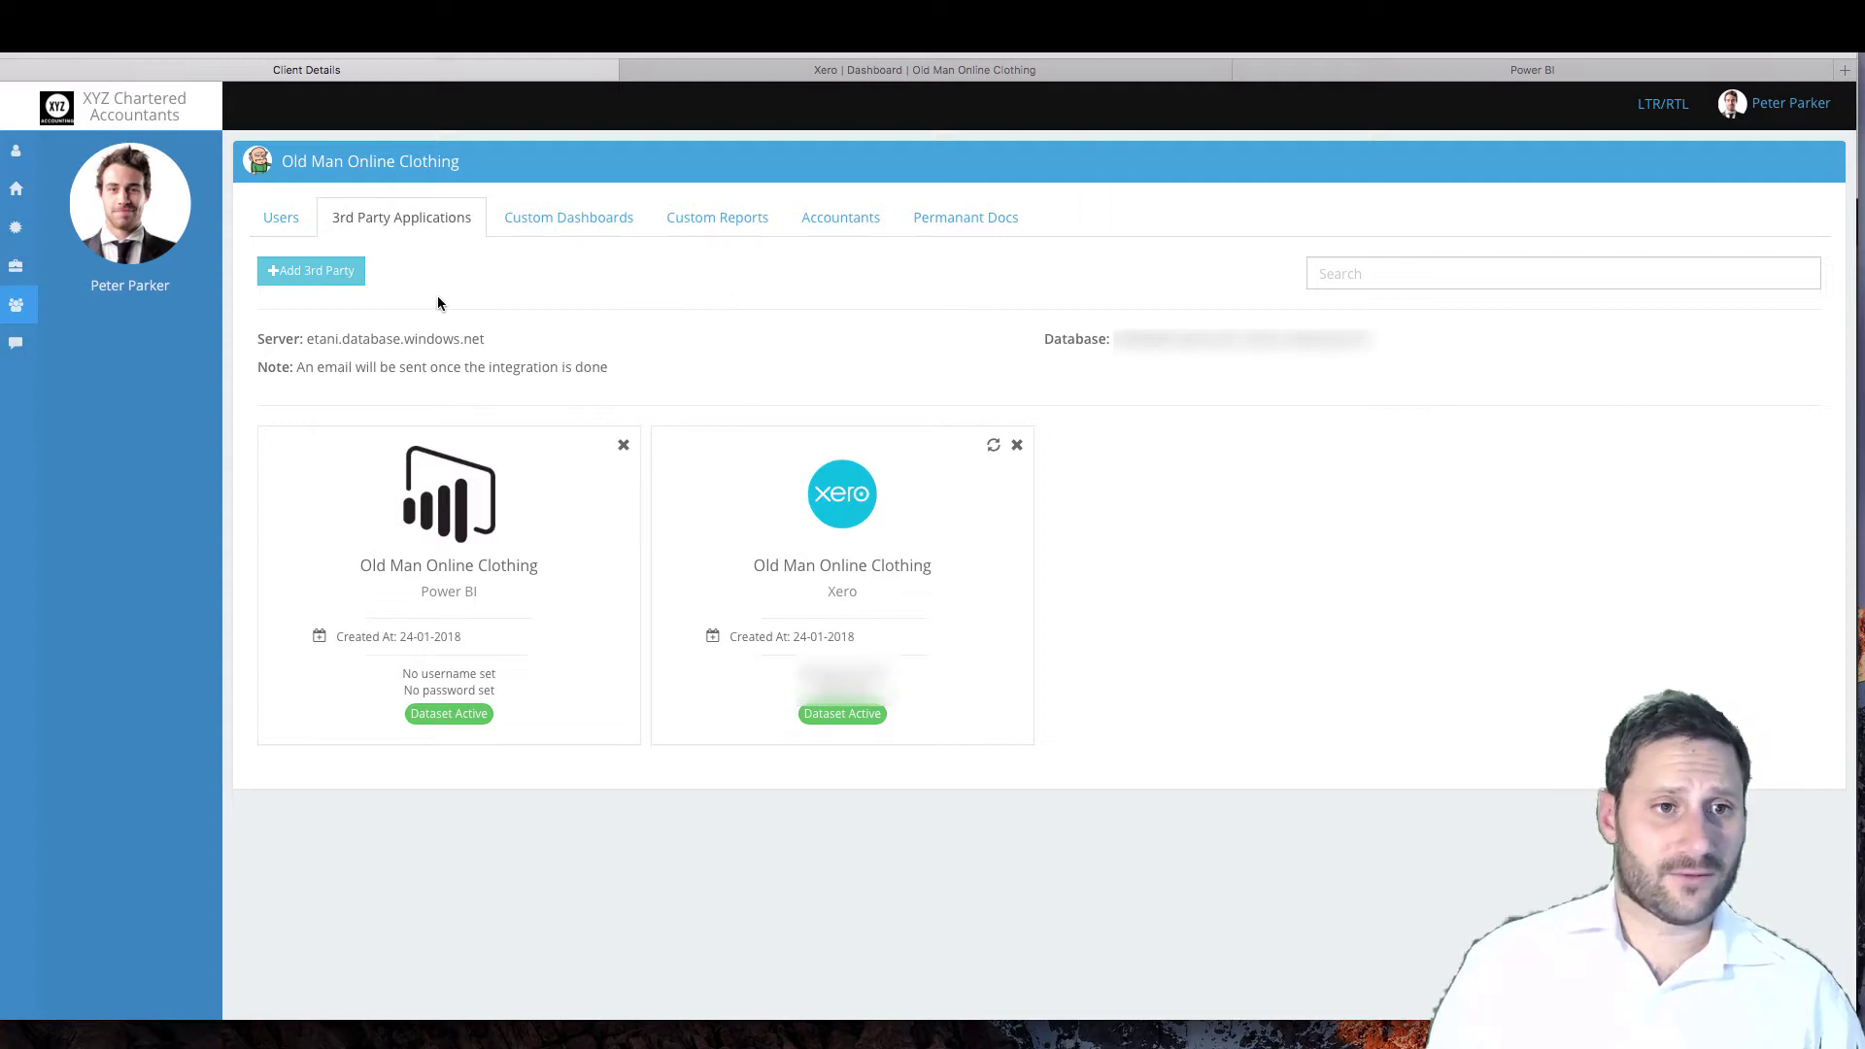
{"action": "left_click", "coordinate": [336, 270]}
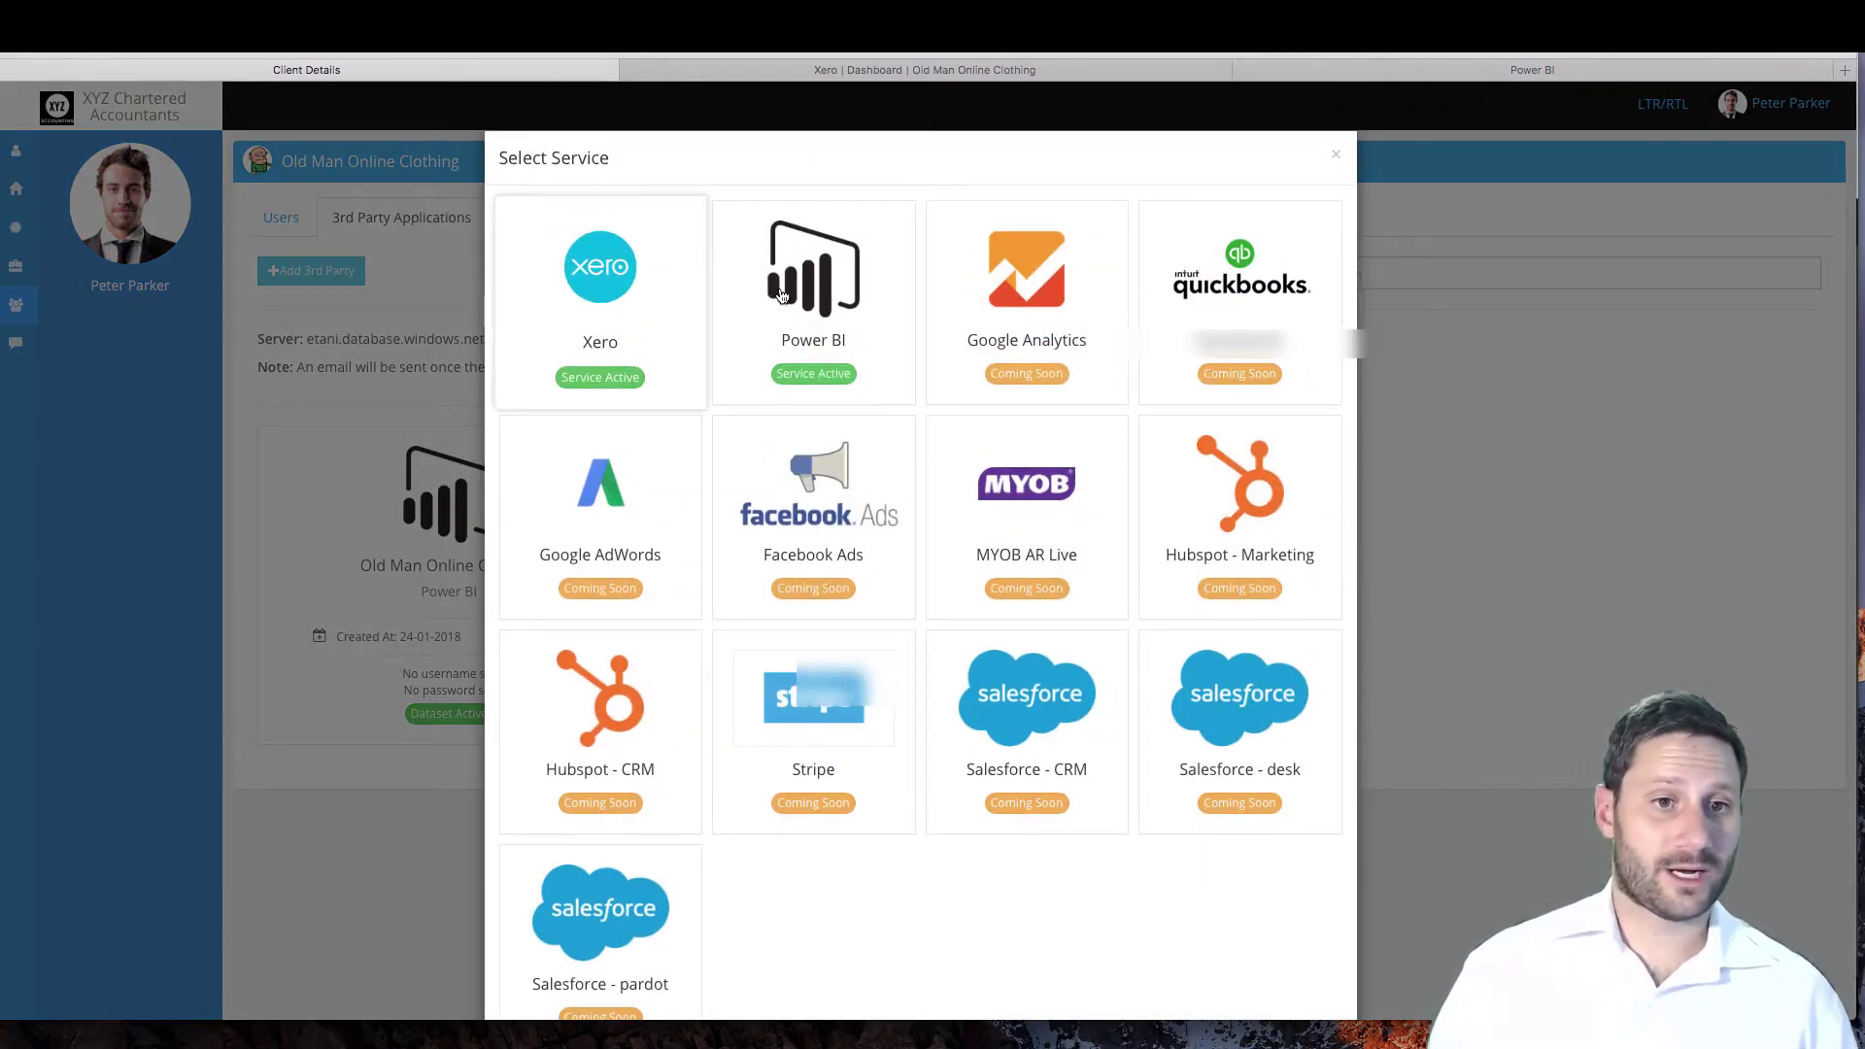
{"action": "left_click", "coordinate": [1340, 158]}
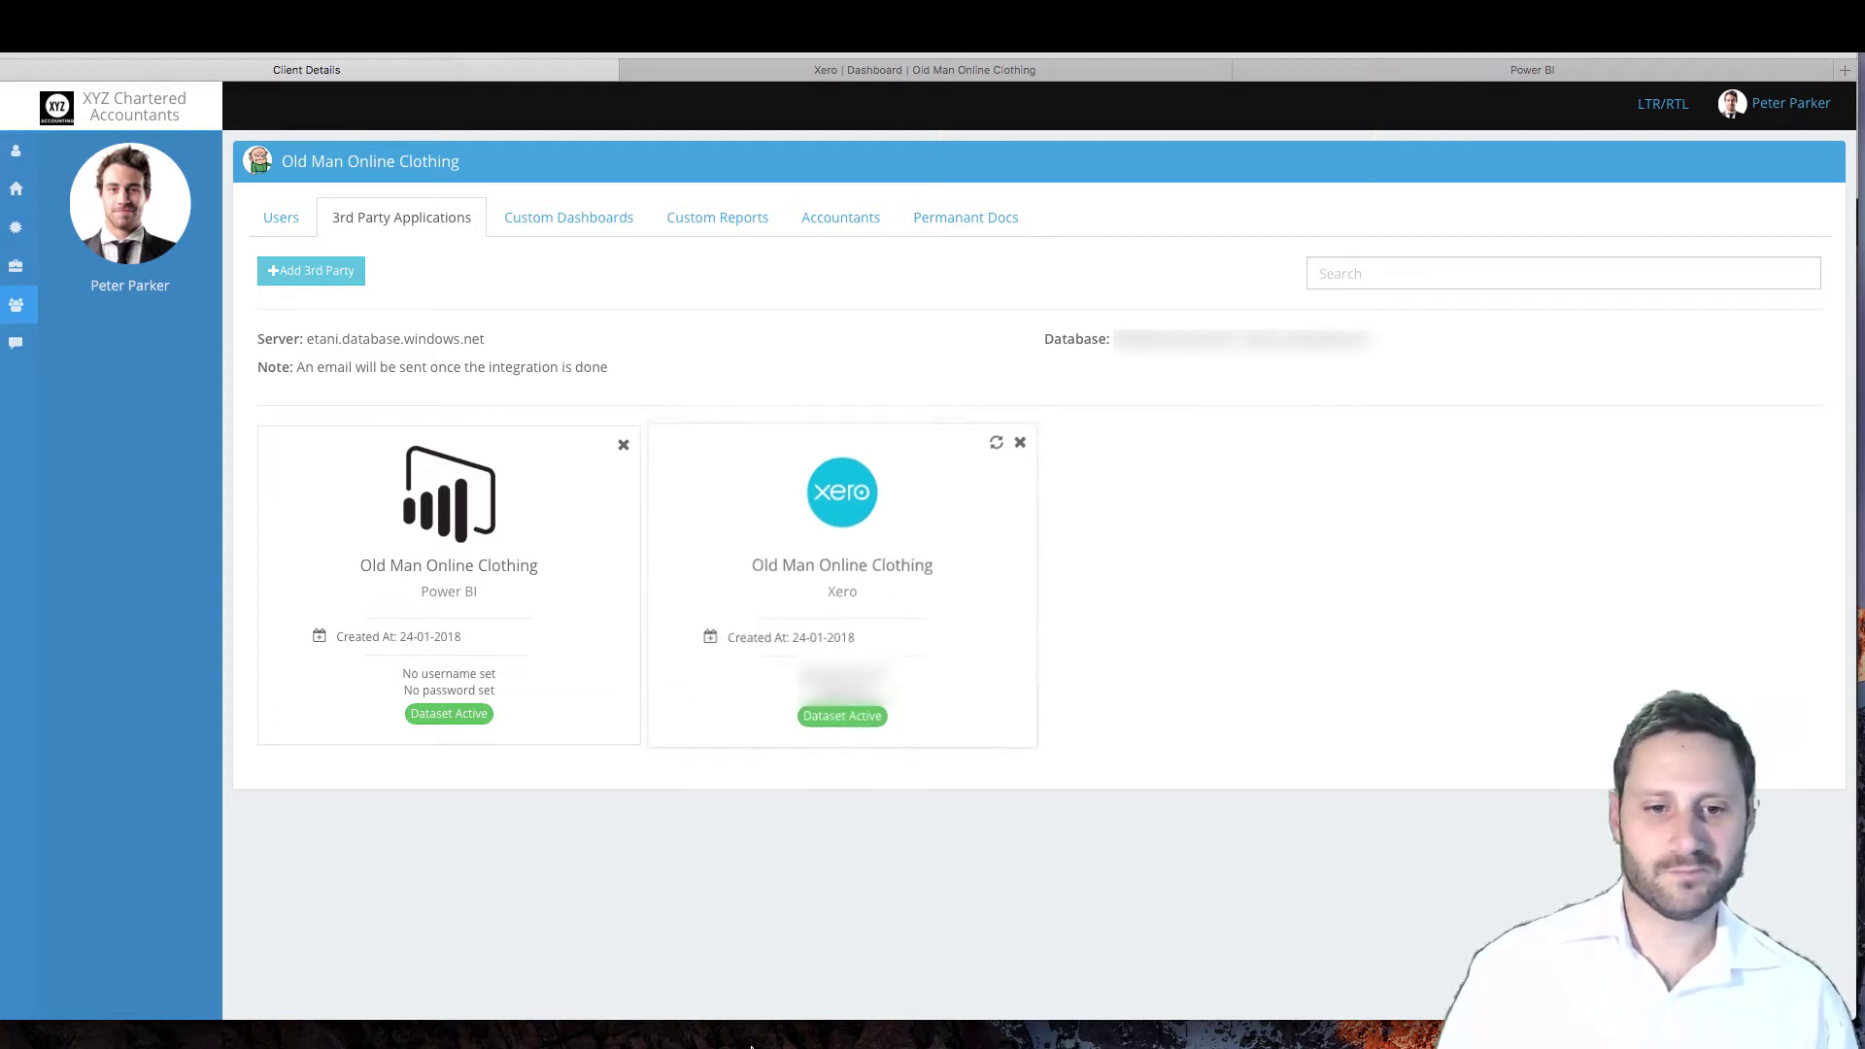
- Copy the server address etani.database.windows.net from the client page into the Server parameter of the Sales Analysis template in Power BI Desktop
{"action": "mouse_move", "coordinate": [841, 1020]}
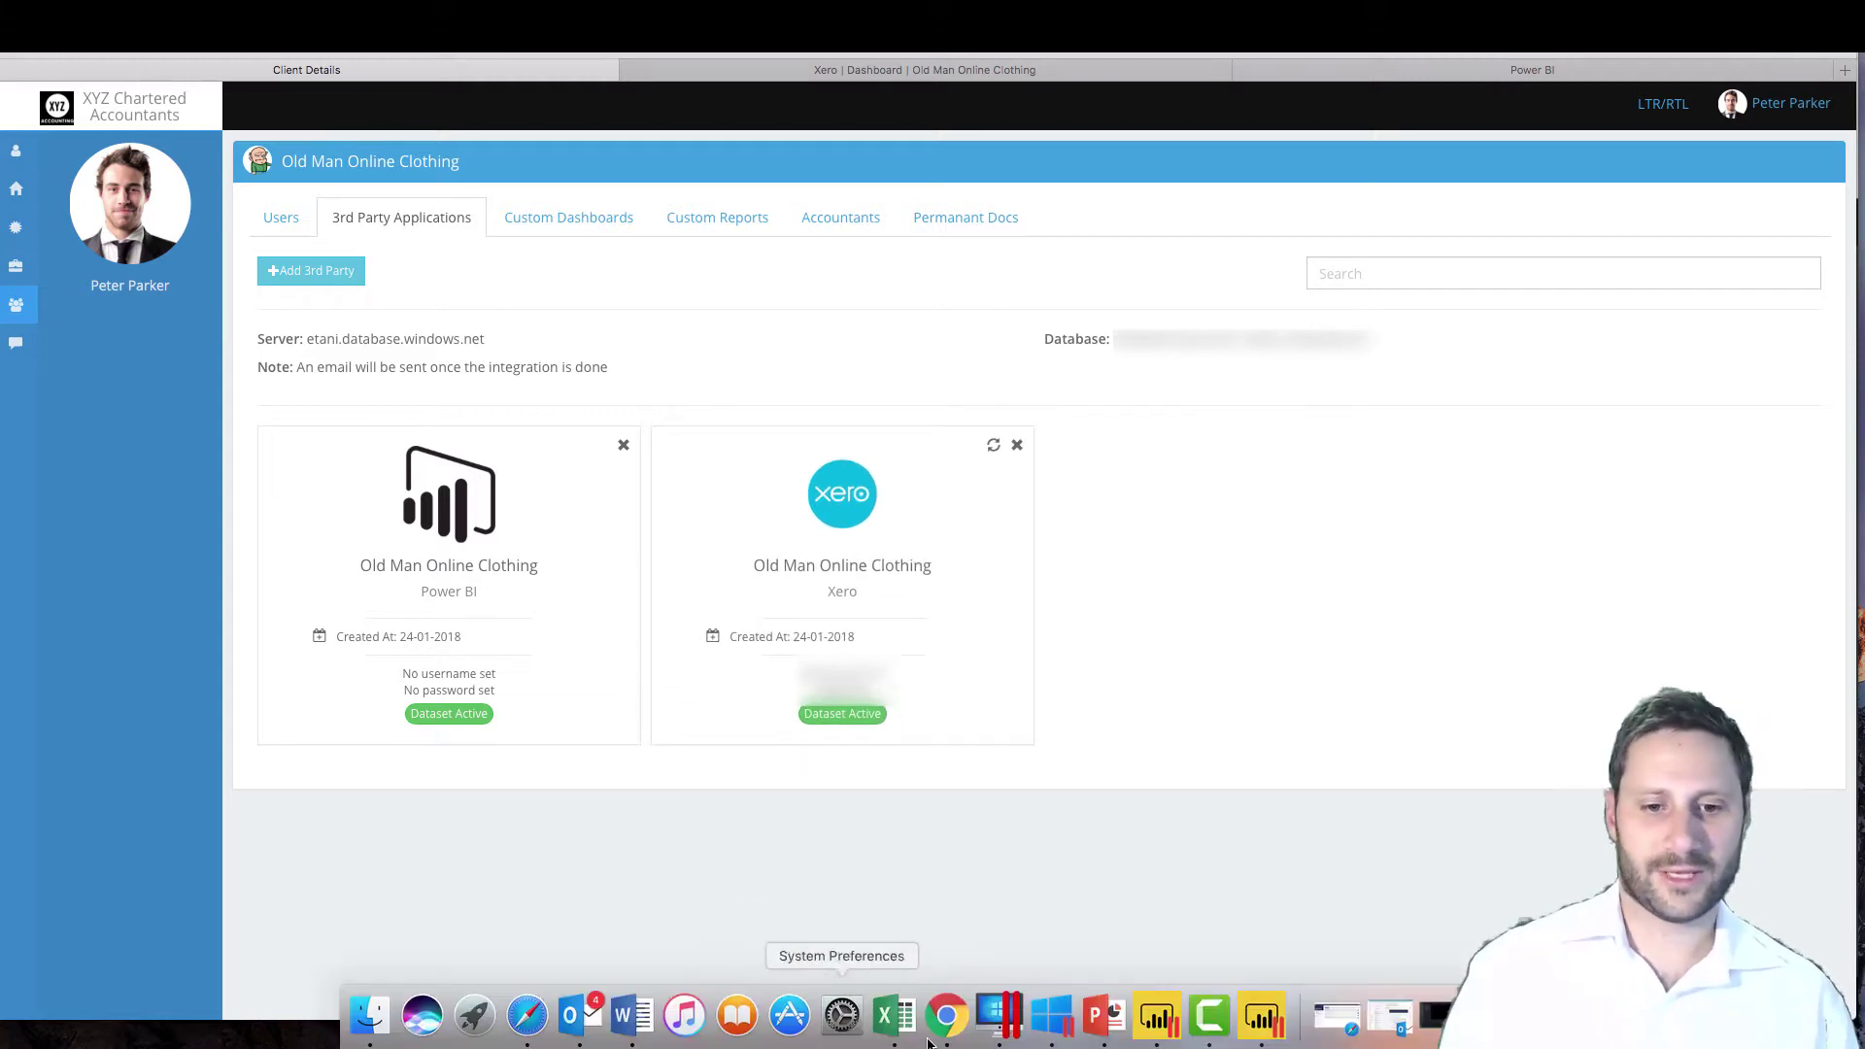
{"action": "left_click", "coordinate": [1262, 1015]}
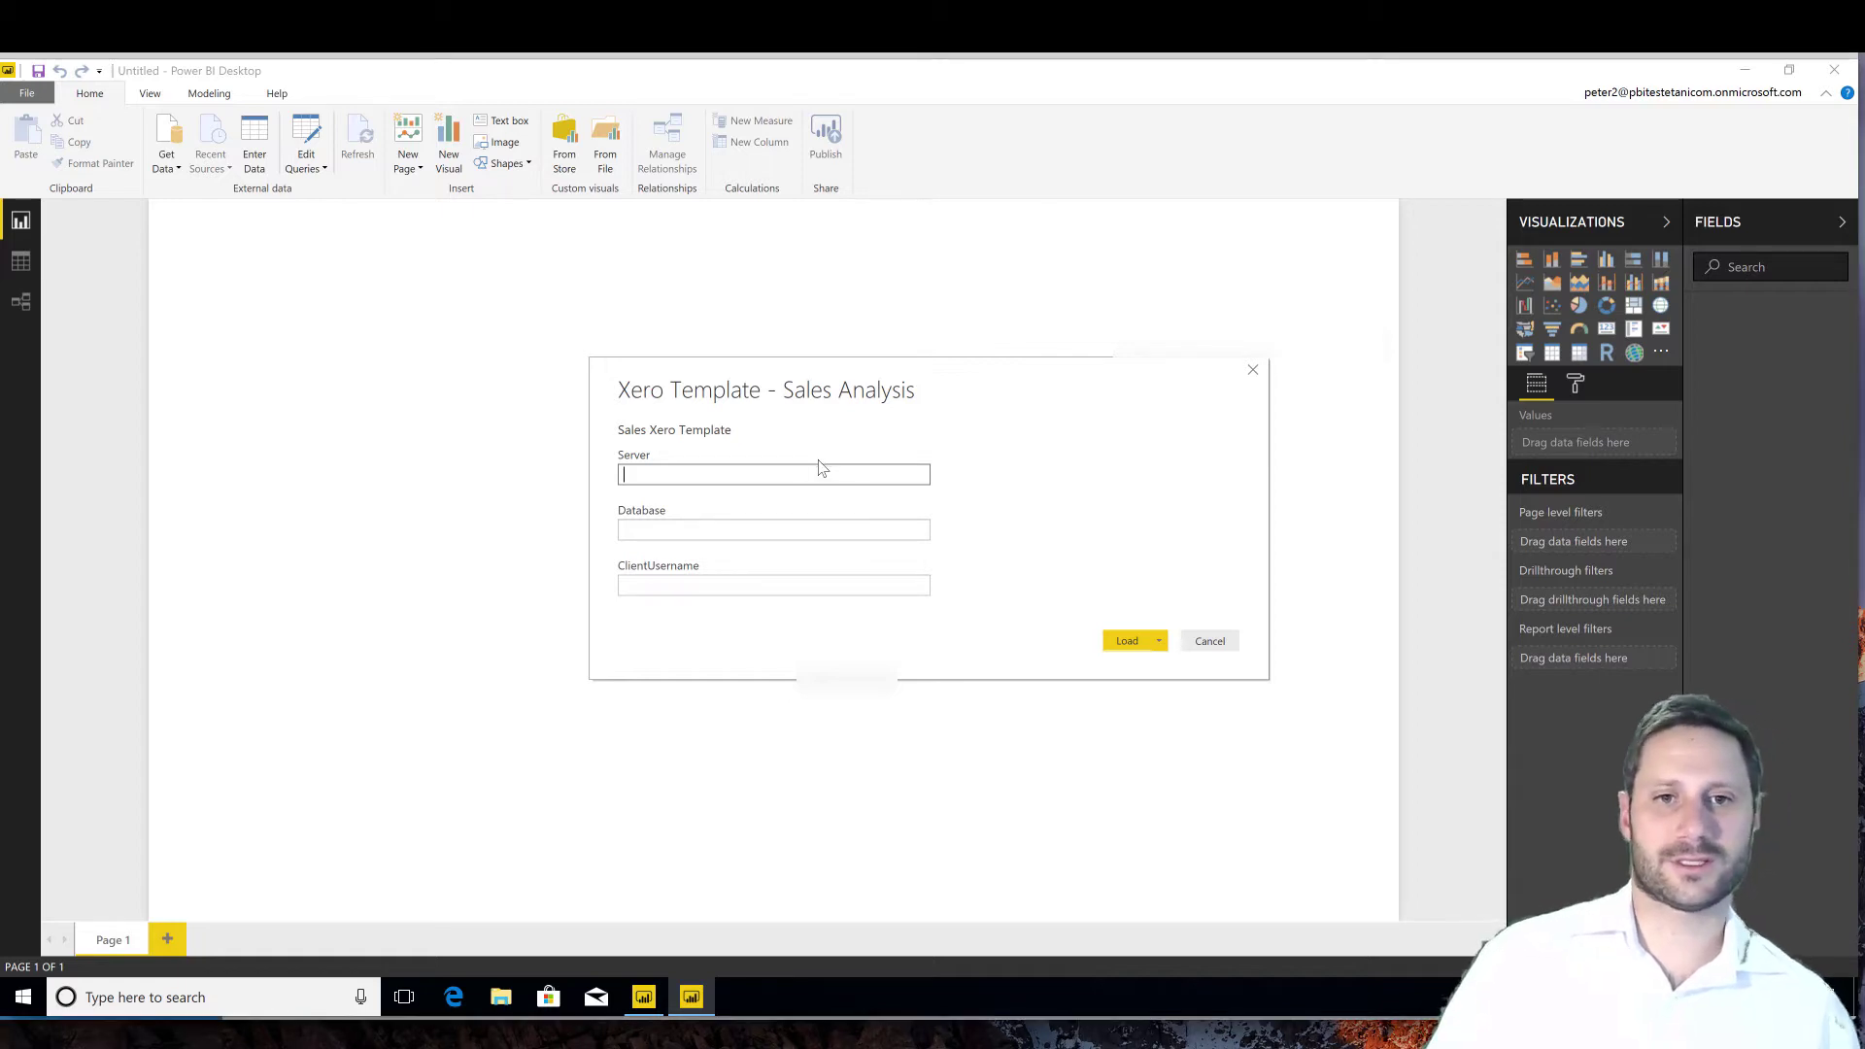
{"action": "key", "text": "super+Tab"}
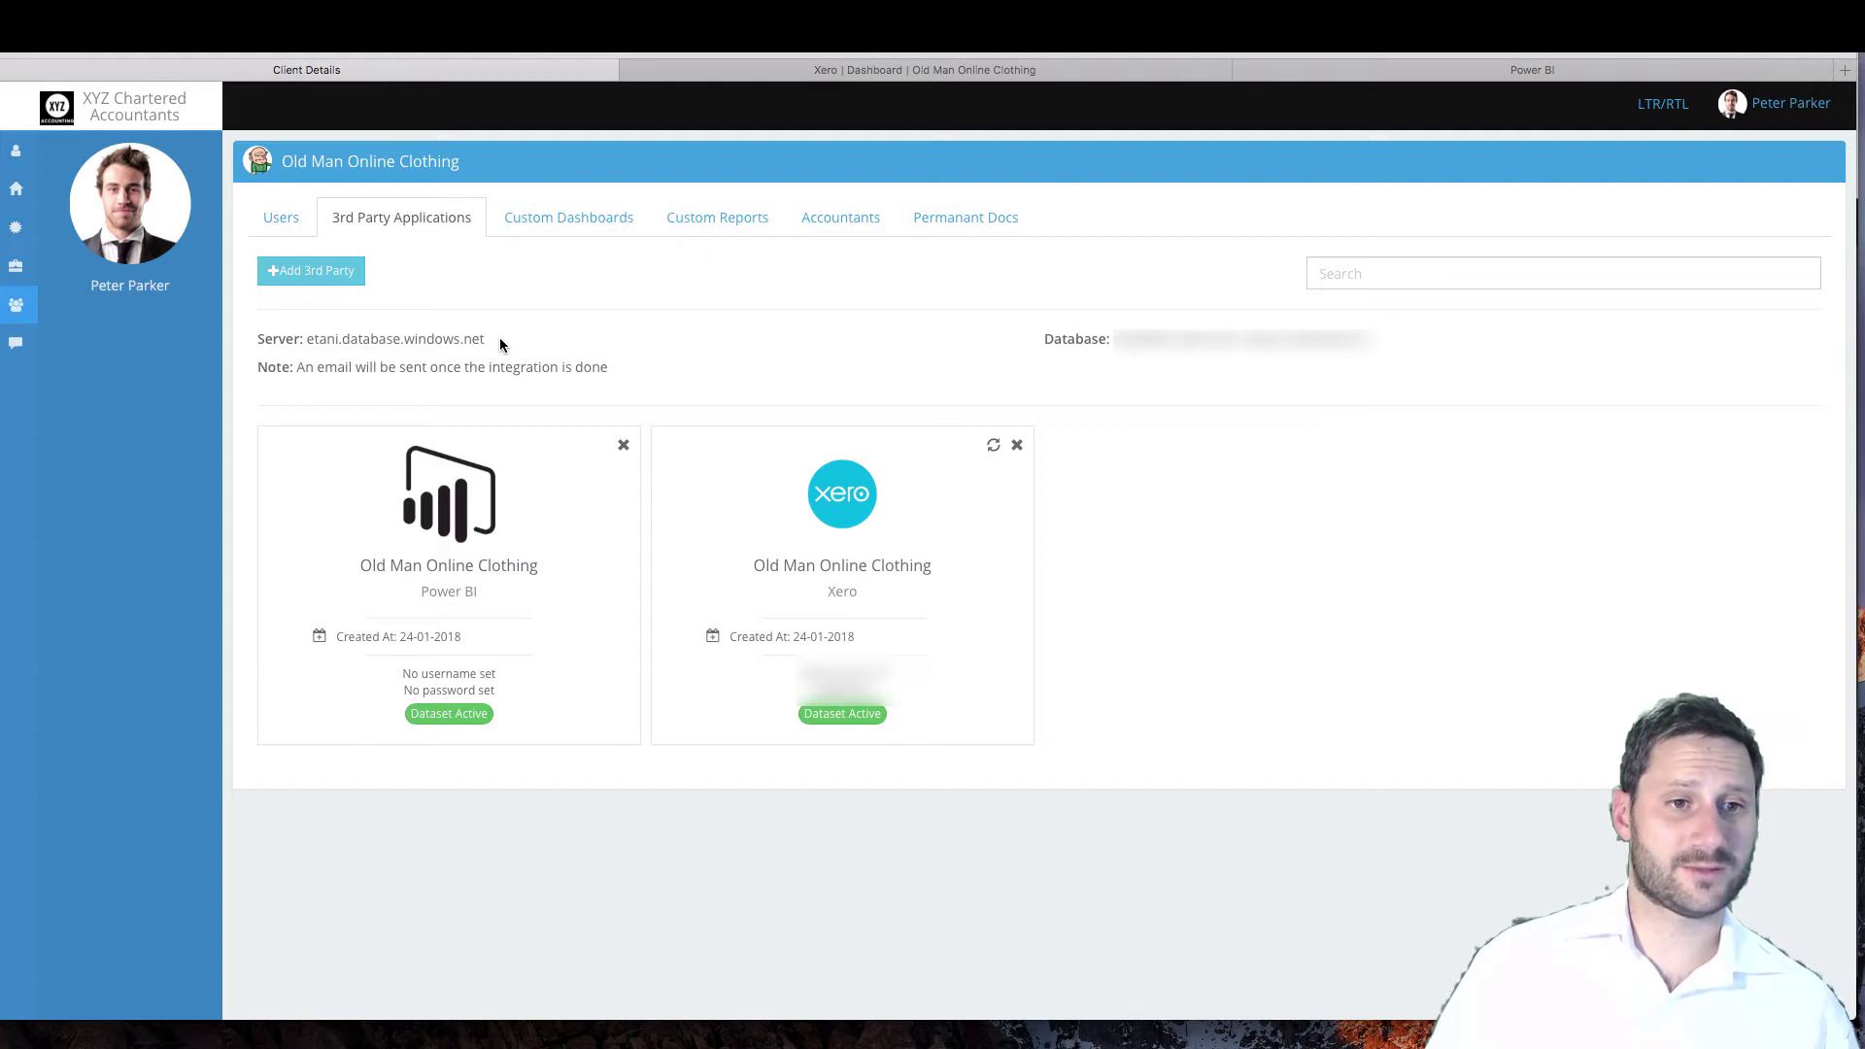
{"action": "left_click_drag", "start_coordinate": [496, 338], "coordinate": [307, 337]}
{"action": "key", "text": "ctrl+c"}
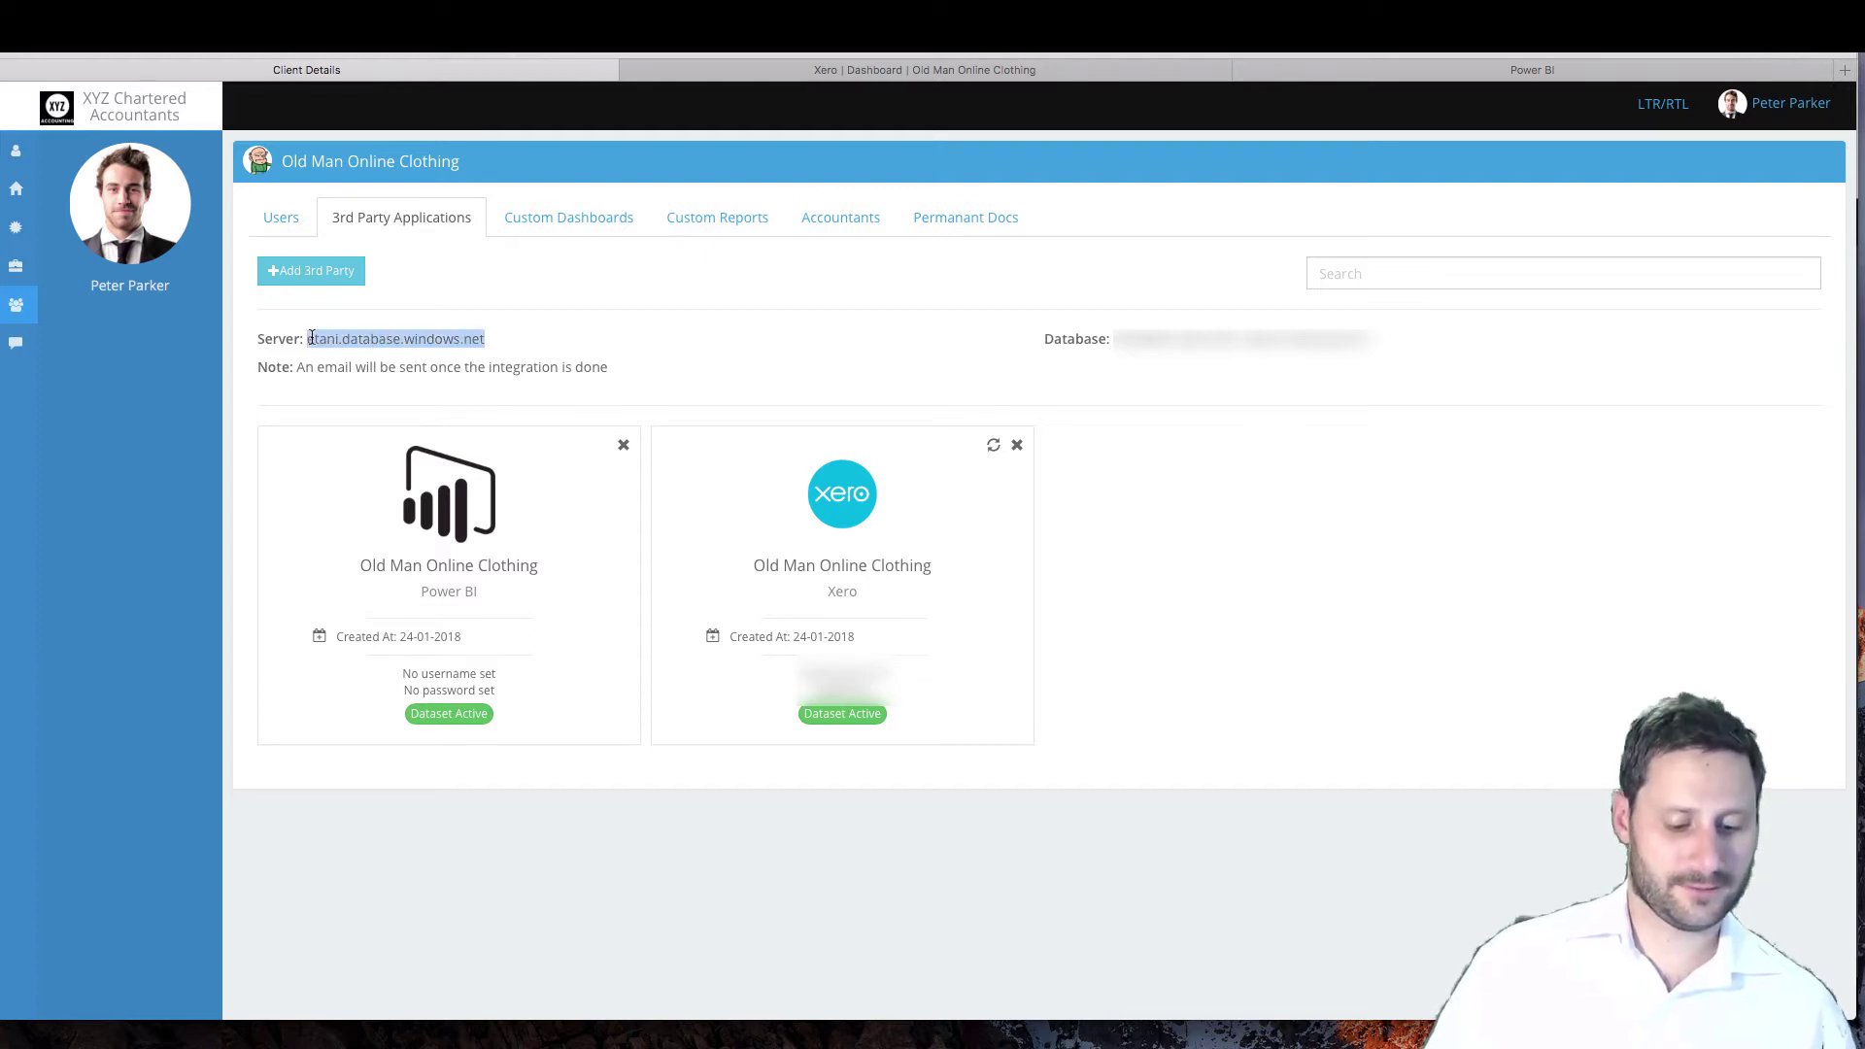
{"action": "key", "text": "super+Tab"}
{"action": "left_click", "coordinate": [703, 470]}
{"action": "key", "text": "ctrl+v"}
- Copy the database name from the client page into the template's Database parameter in Power BI Desktop
{"action": "key", "text": "super+Tab"}
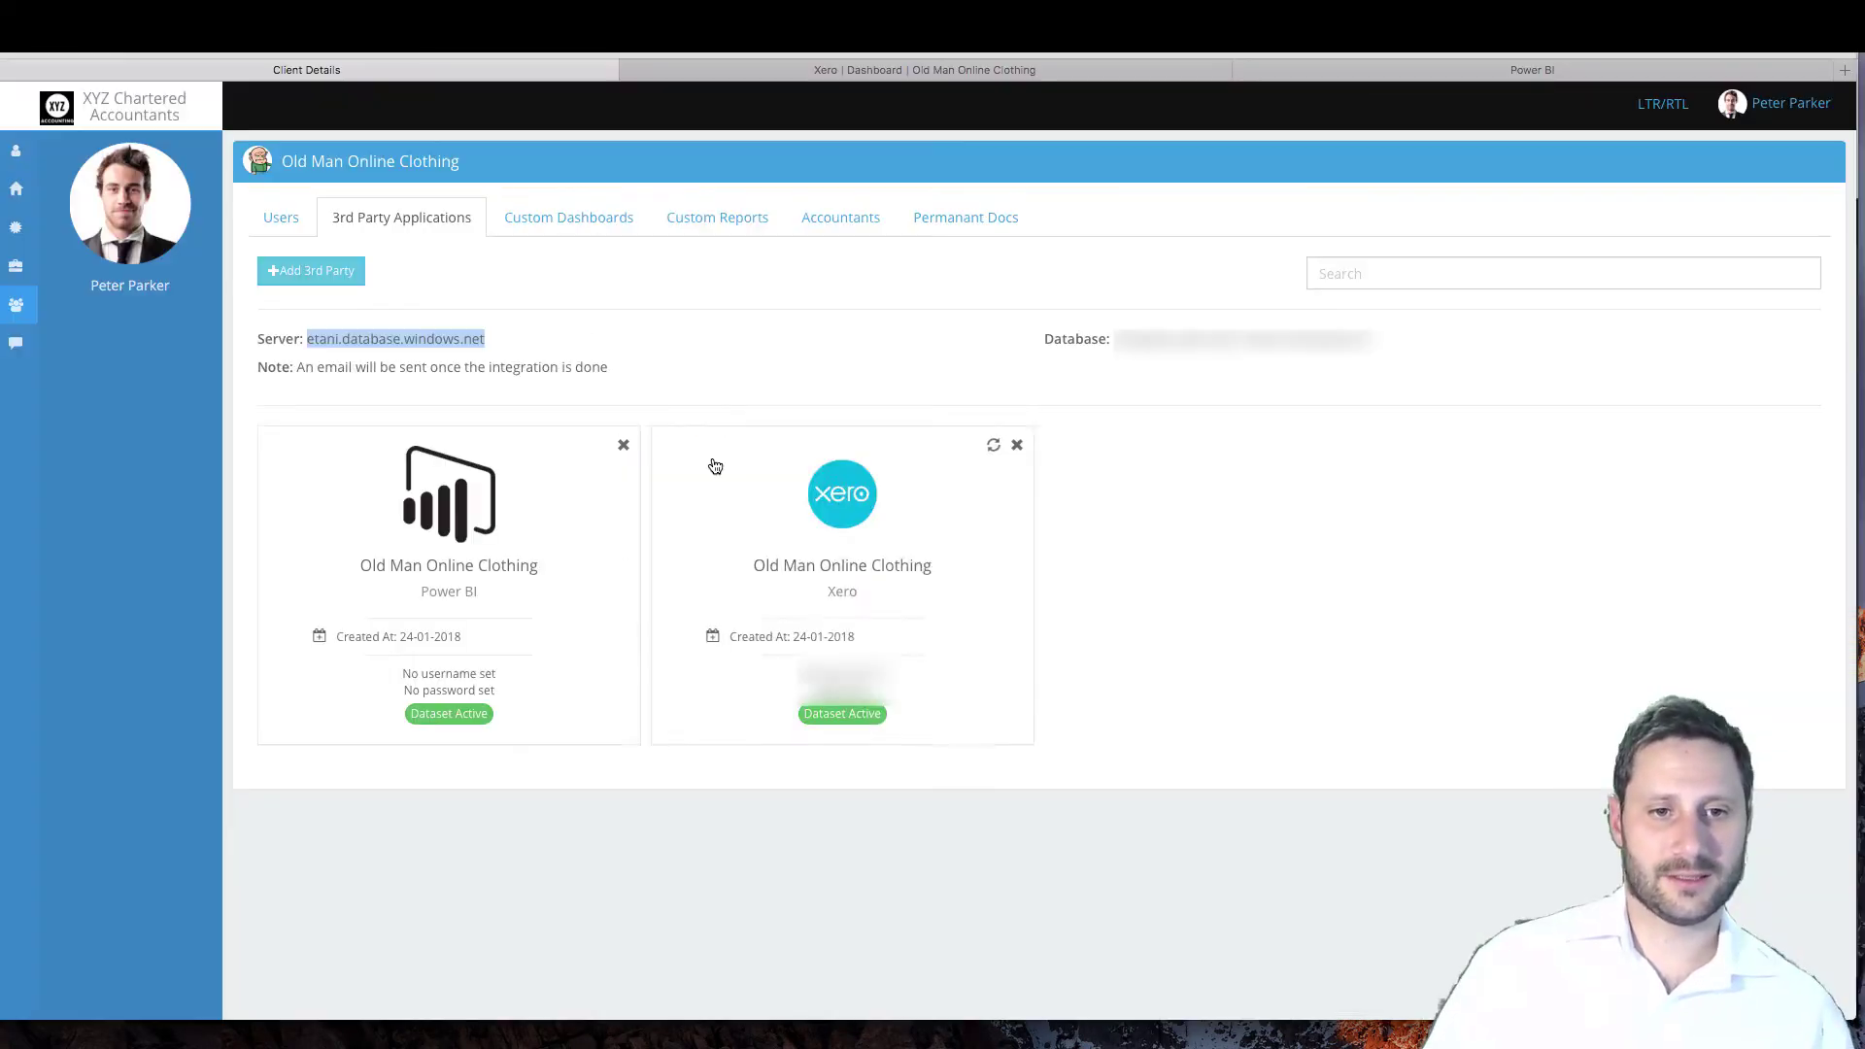
{"action": "left_click_drag", "start_coordinate": [1373, 338], "coordinate": [1113, 339]}
{"action": "key", "text": "super+c"}
{"action": "key", "text": "super+Tab"}
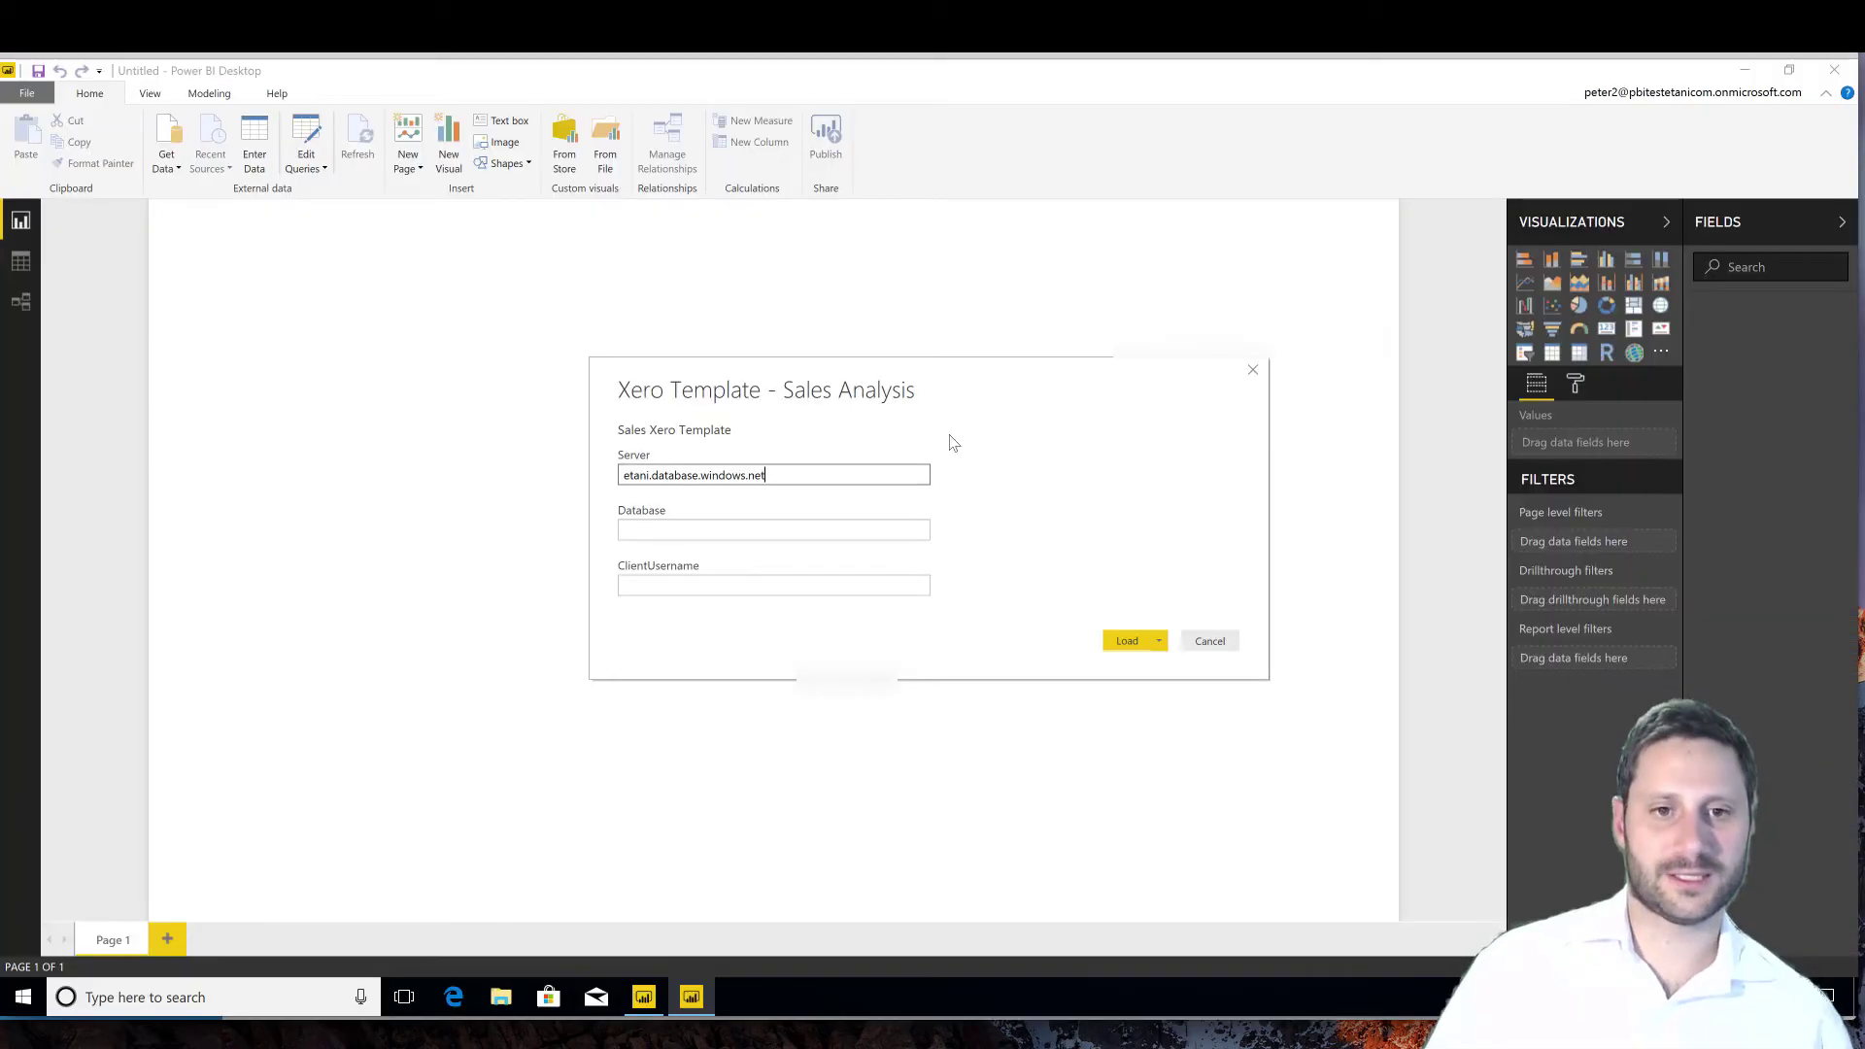
{"action": "left_click", "coordinate": [767, 527]}
{"action": "key", "text": "ctrl+v"}
- Copy the client username from the Xero card into the template's ClientUsername parameter in Power BI Desktop and load the template
{"action": "key", "text": "super+Tab"}
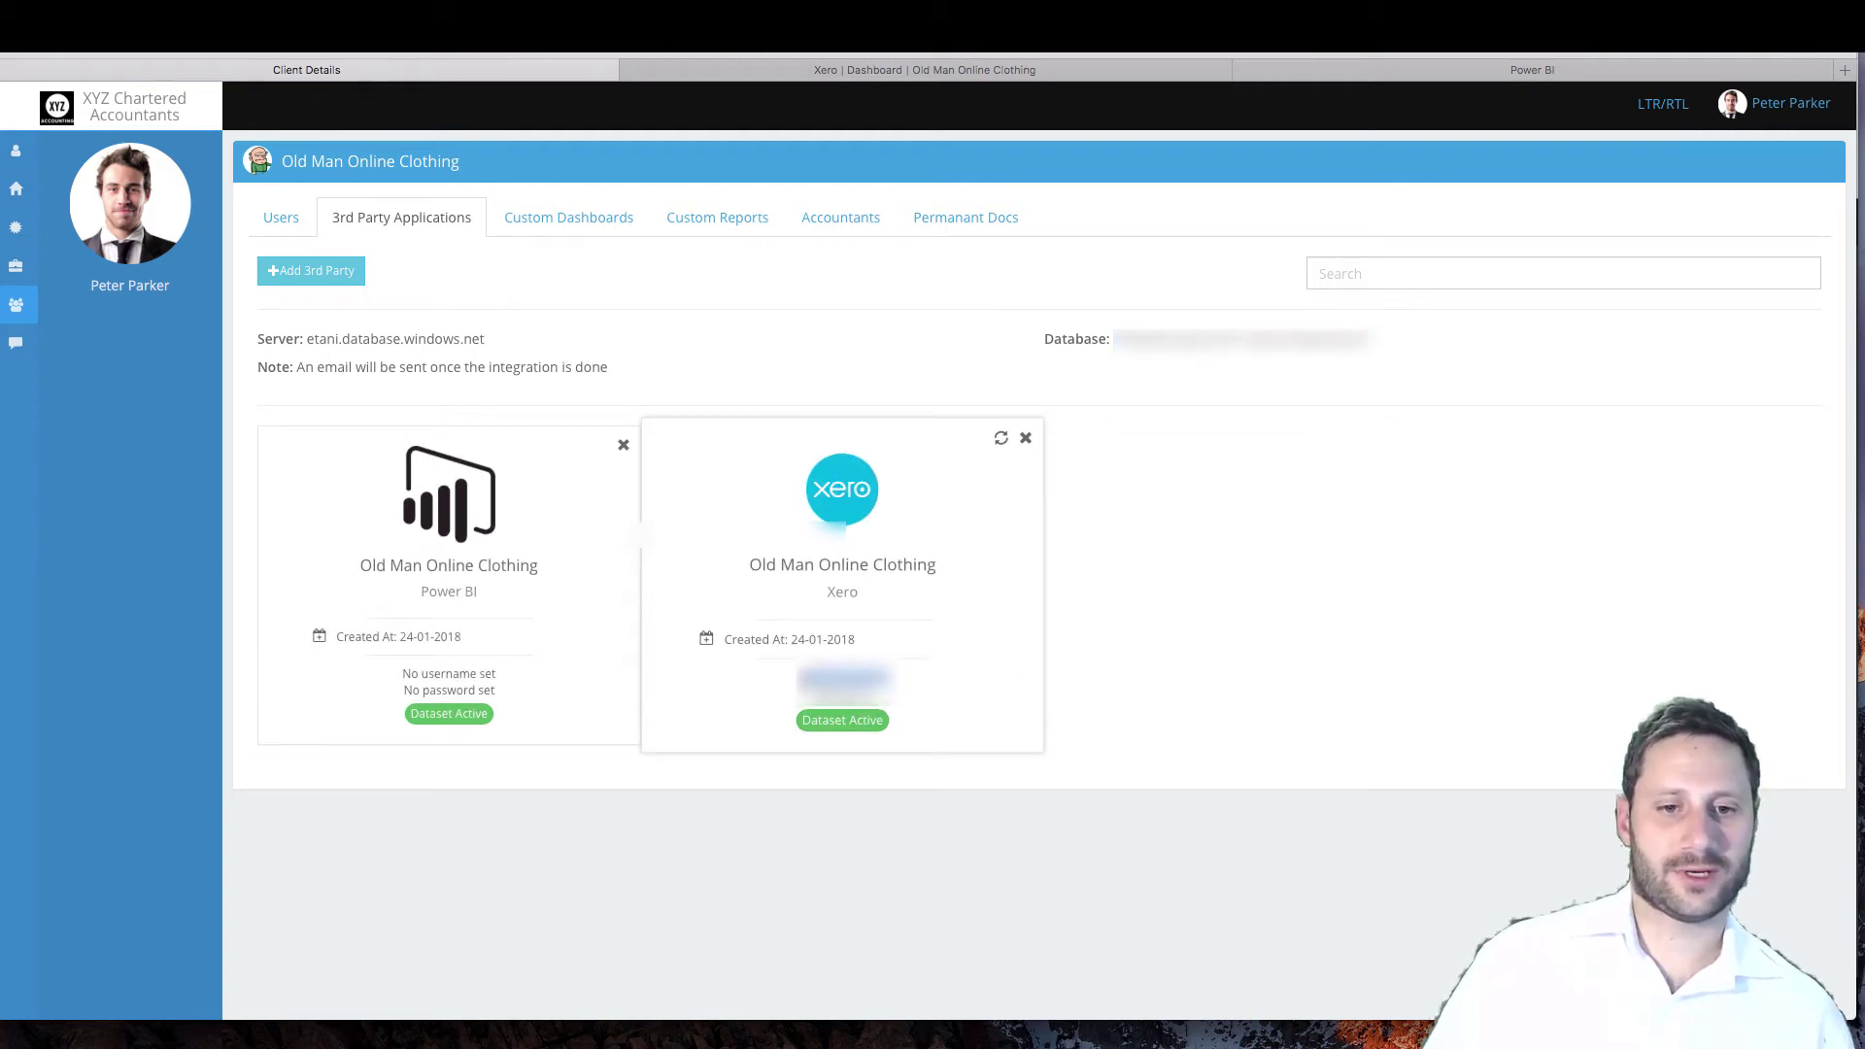
{"action": "left_click_drag", "start_coordinate": [798, 680], "coordinate": [900, 684]}
{"action": "key", "text": "super+c"}
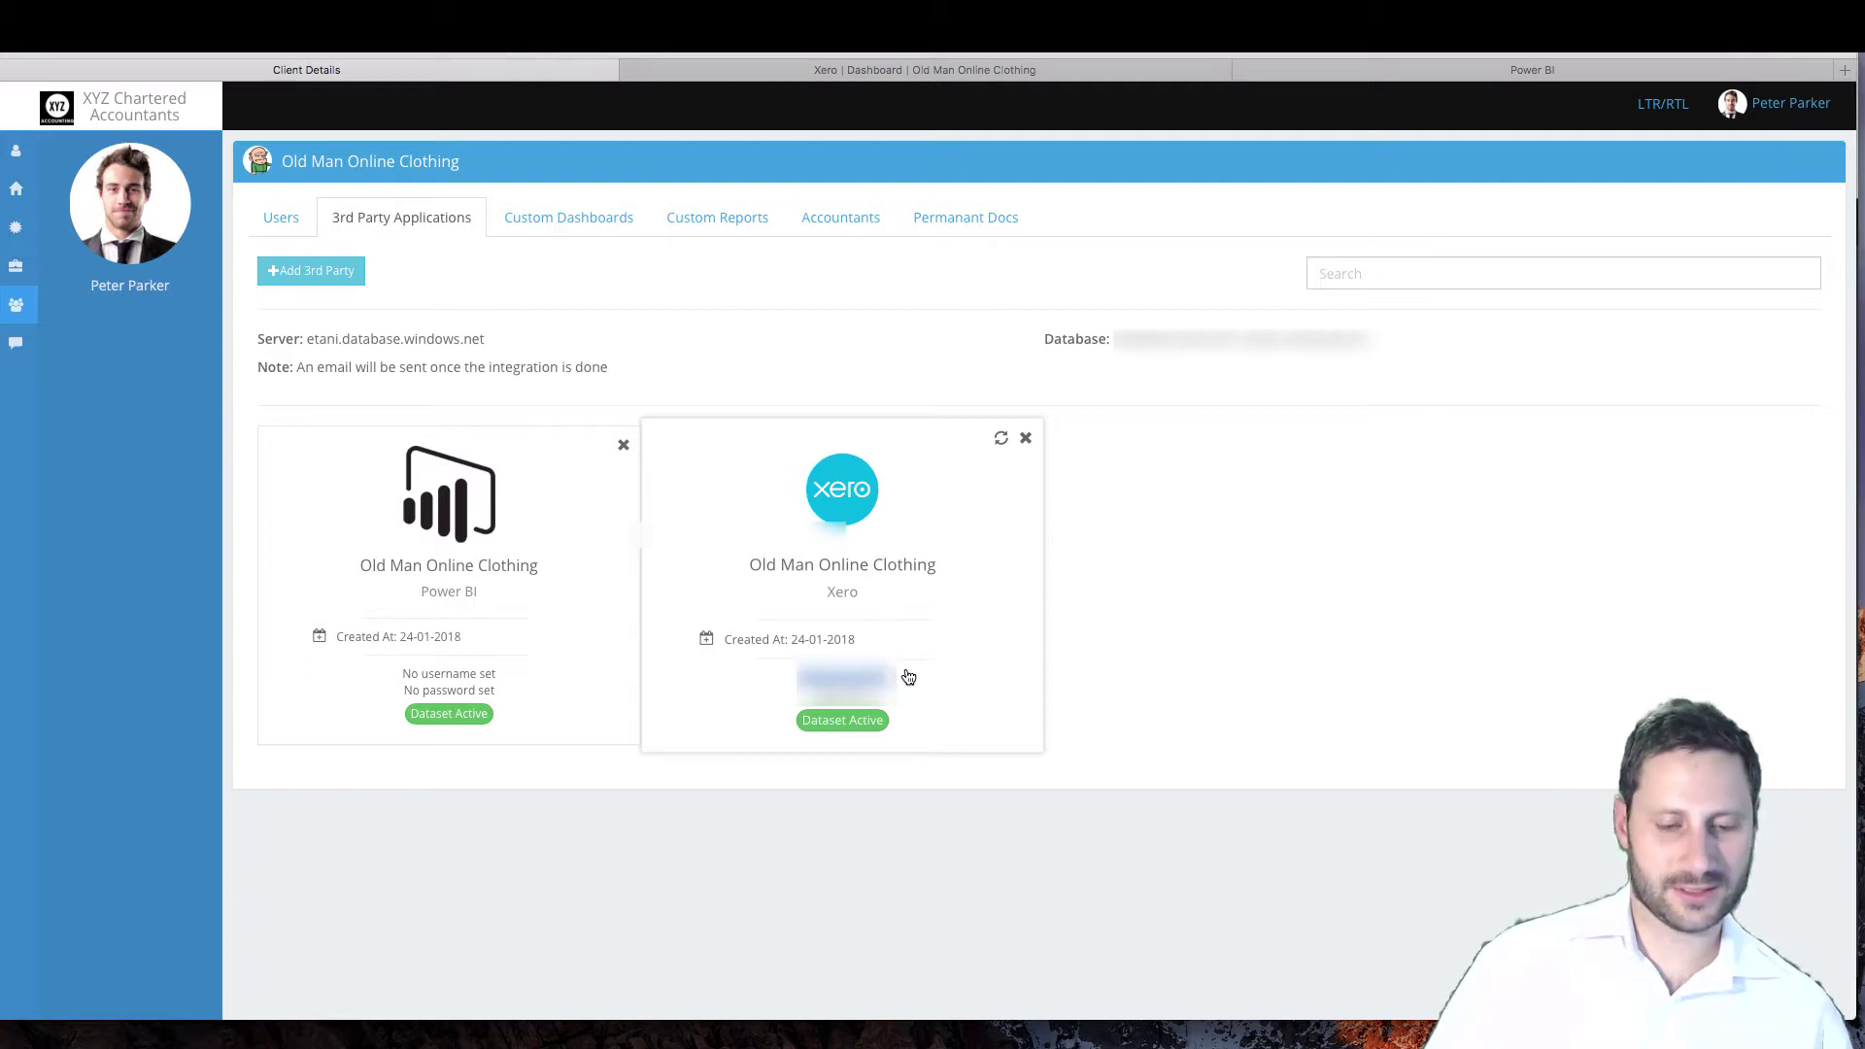
{"action": "key", "text": "super+Tab"}
{"action": "left_click", "coordinate": [821, 586]}
{"action": "key", "text": "ctrl+v"}
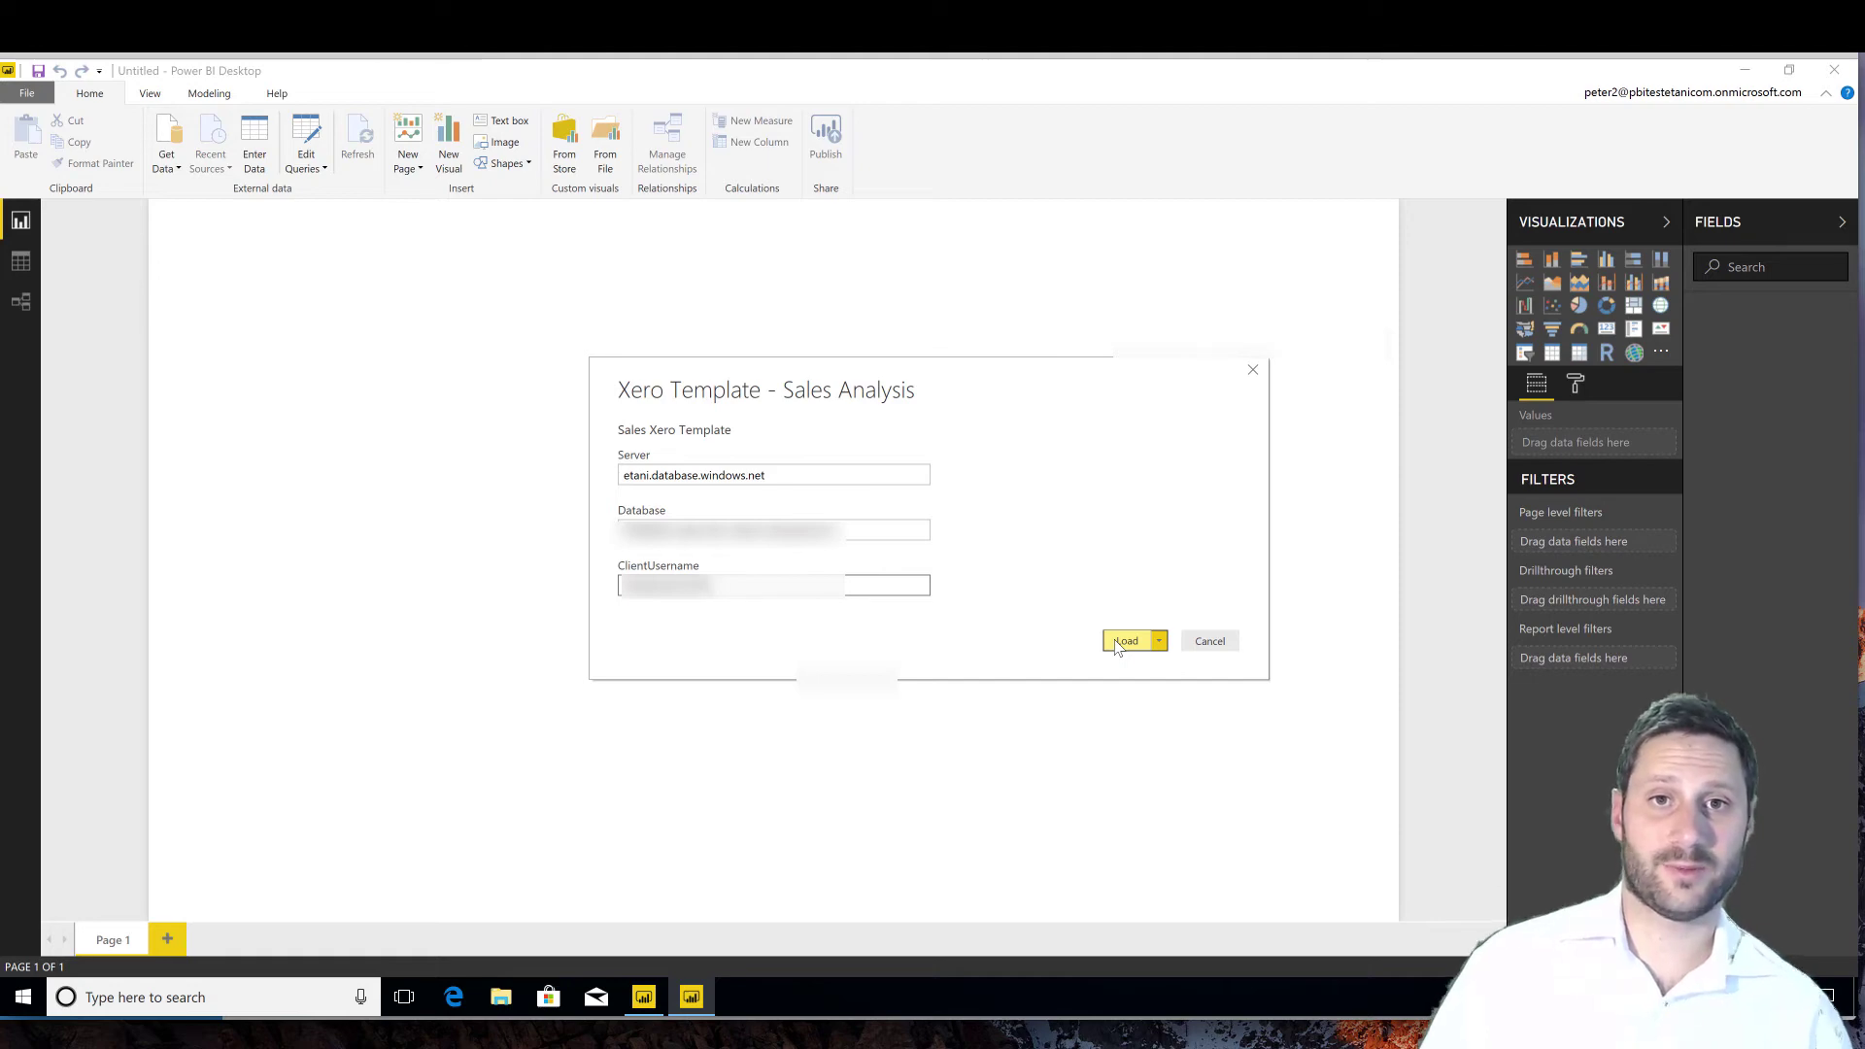
{"action": "left_click", "coordinate": [1125, 641]}
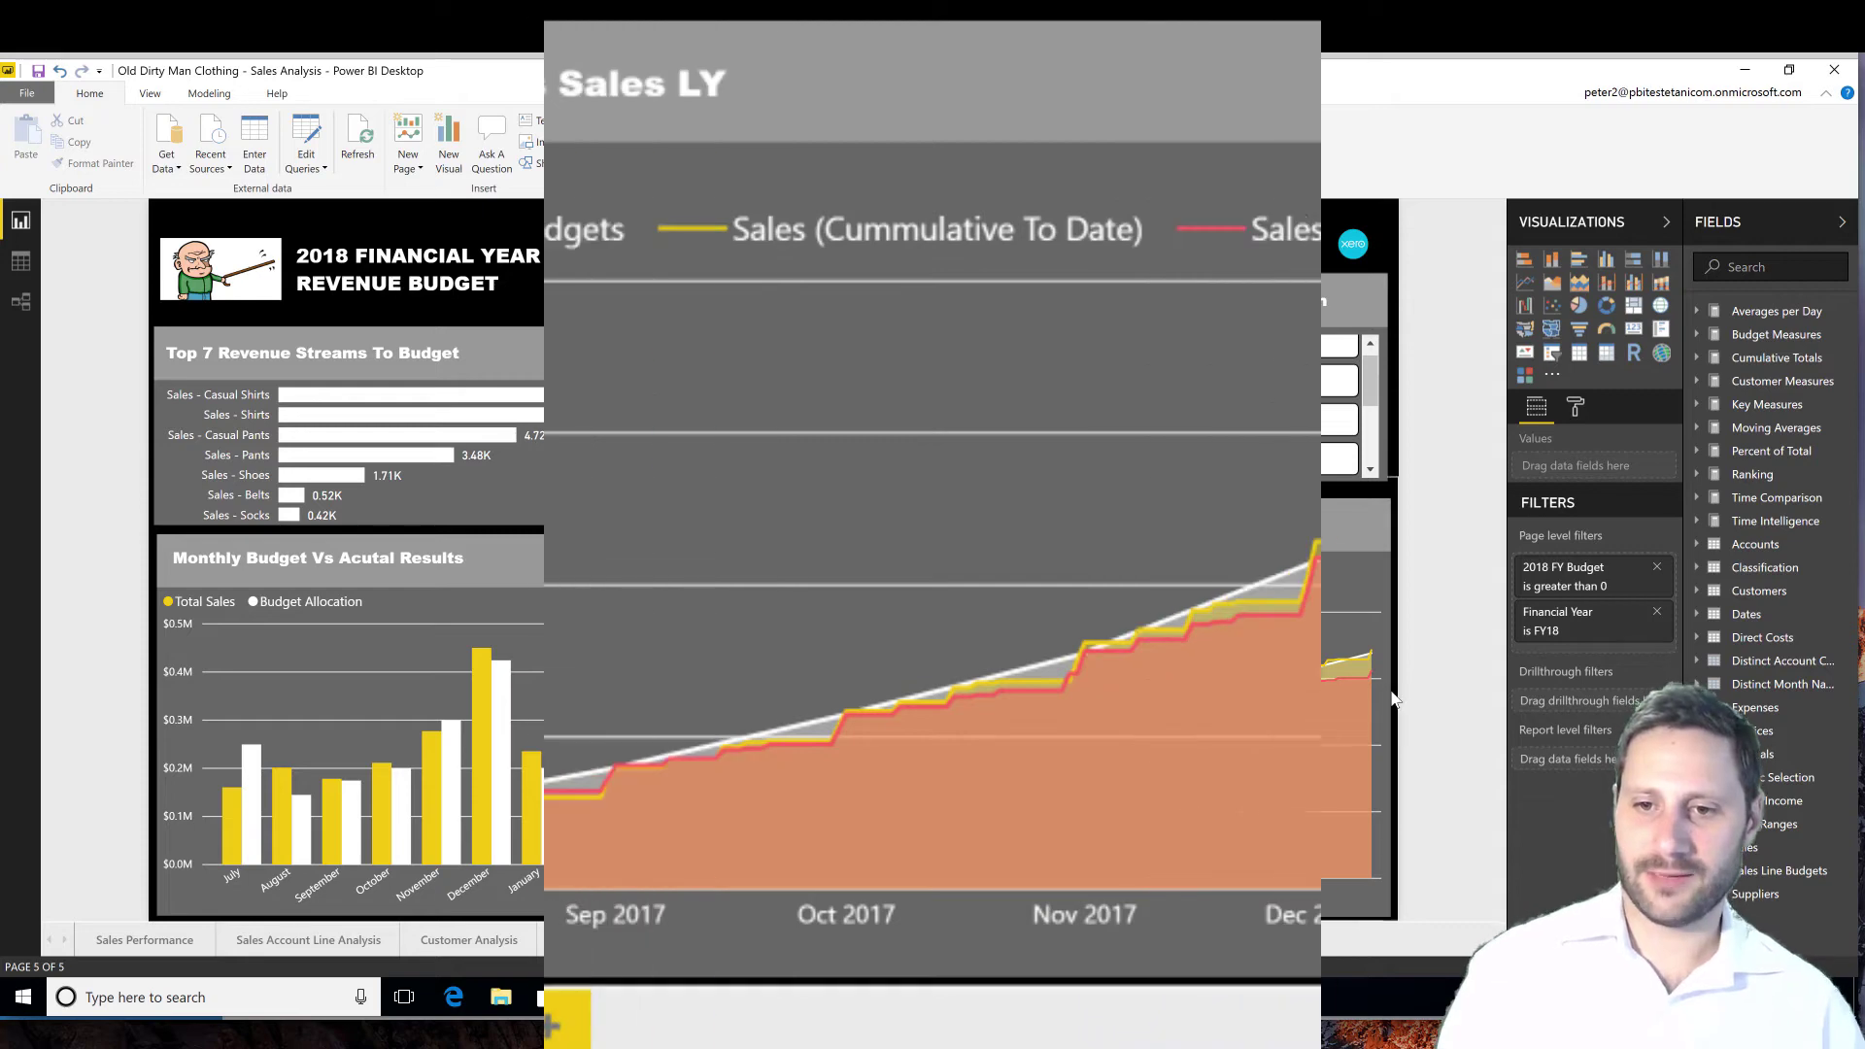
- Extend the month selection on the 2018 Budget page through April and examine the cumulative budget versus sales chart
{"action": "mouse_move", "coordinate": [1780, 379]}
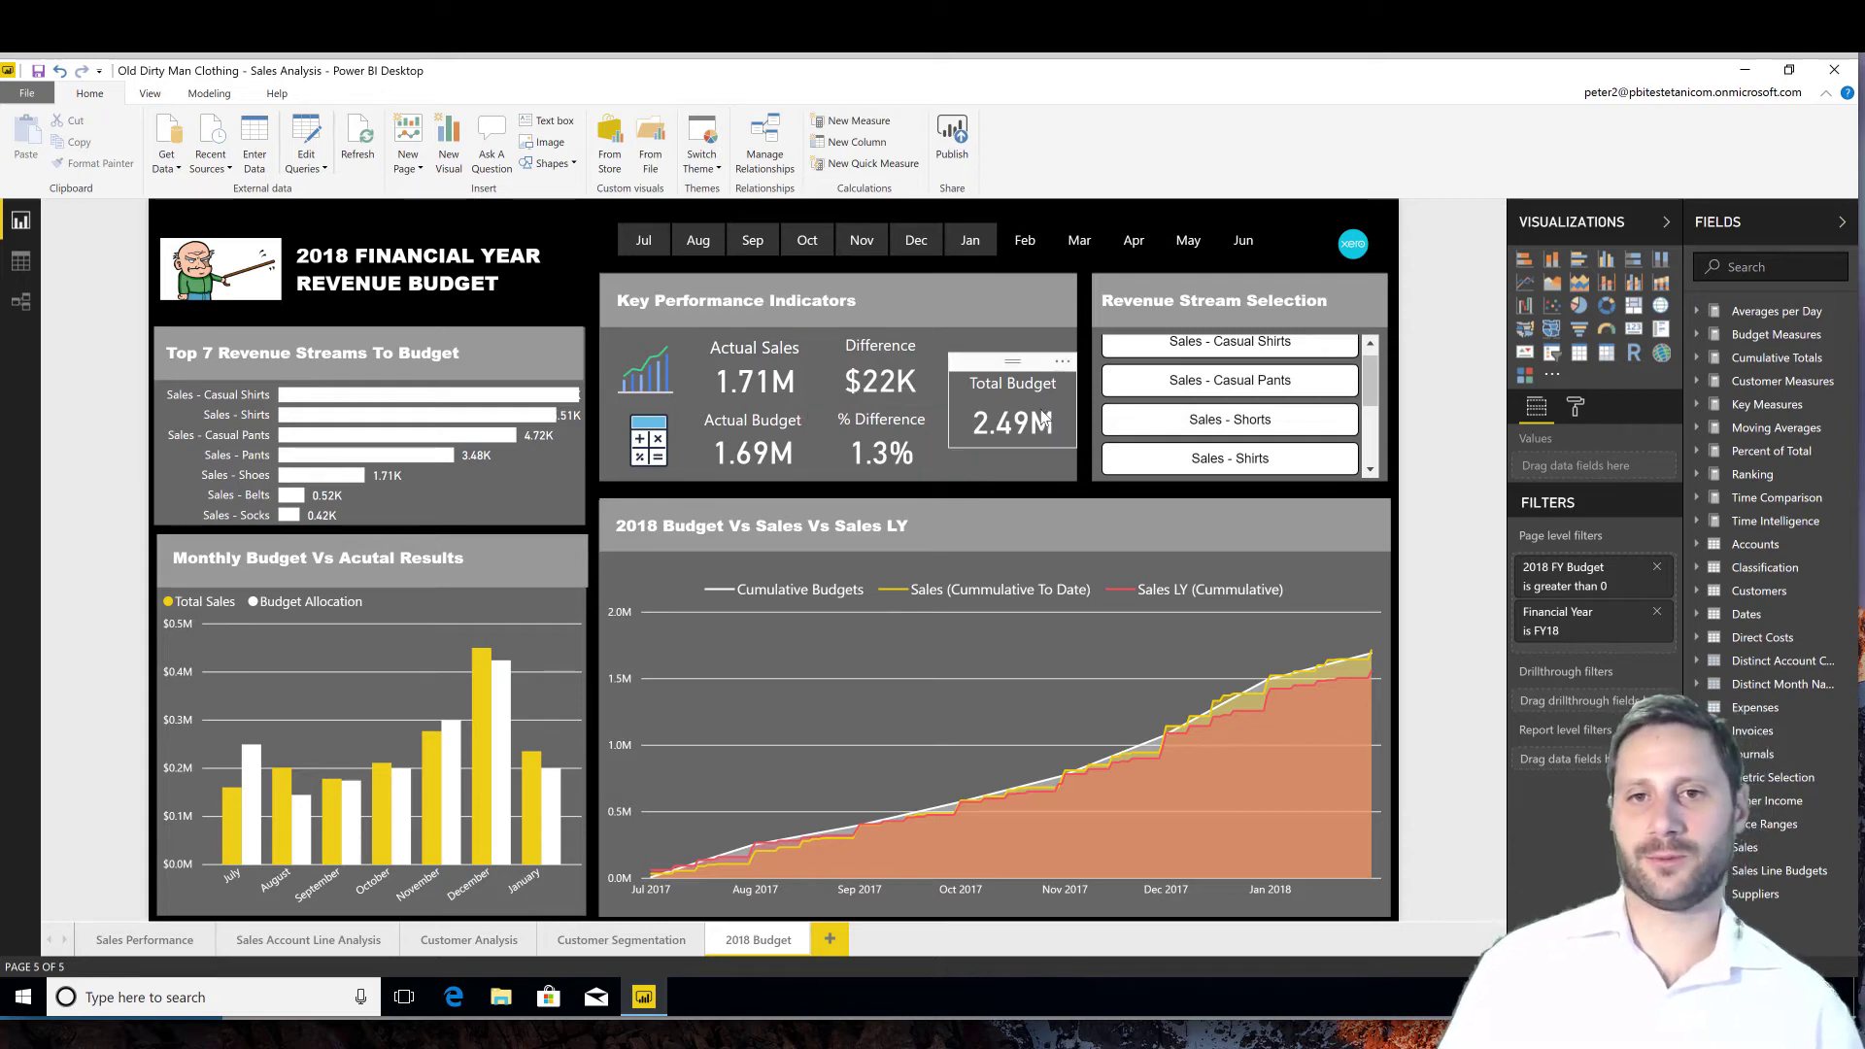
{"action": "left_click", "coordinate": [1083, 249]}
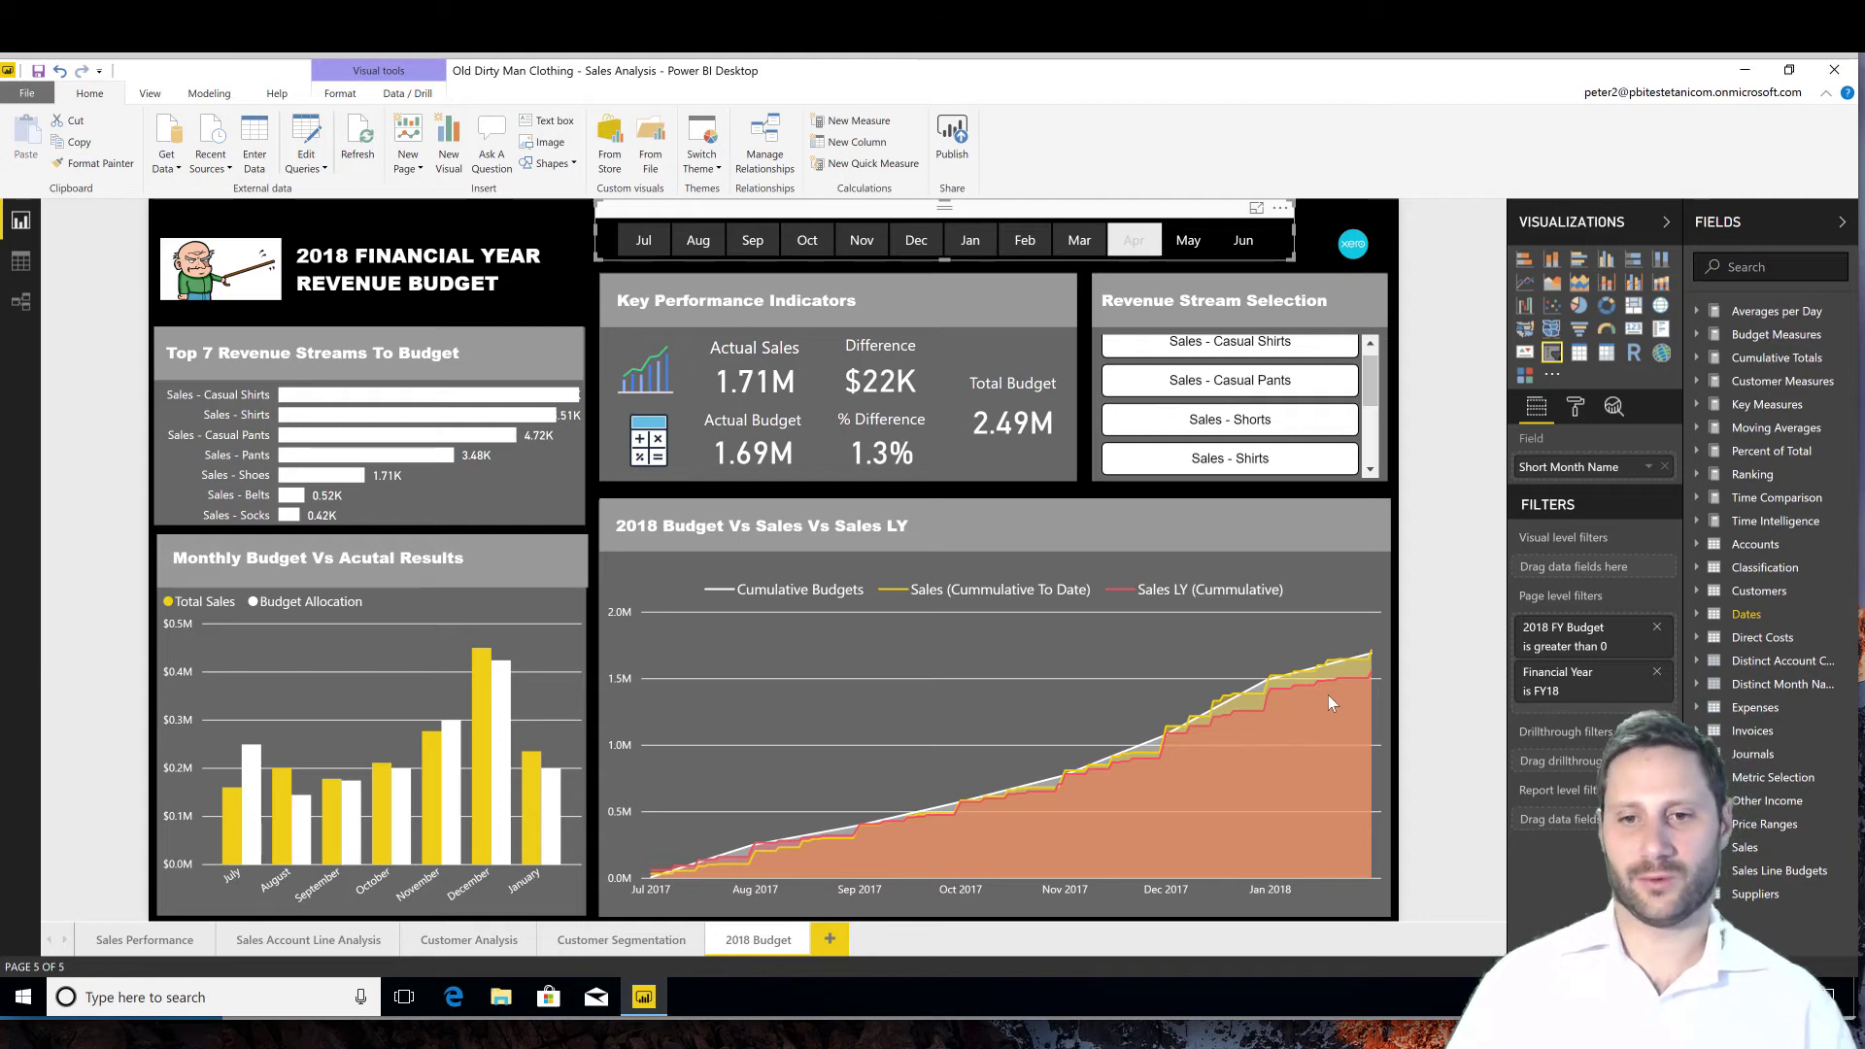
{"action": "mouse_move", "coordinate": [1368, 664]}
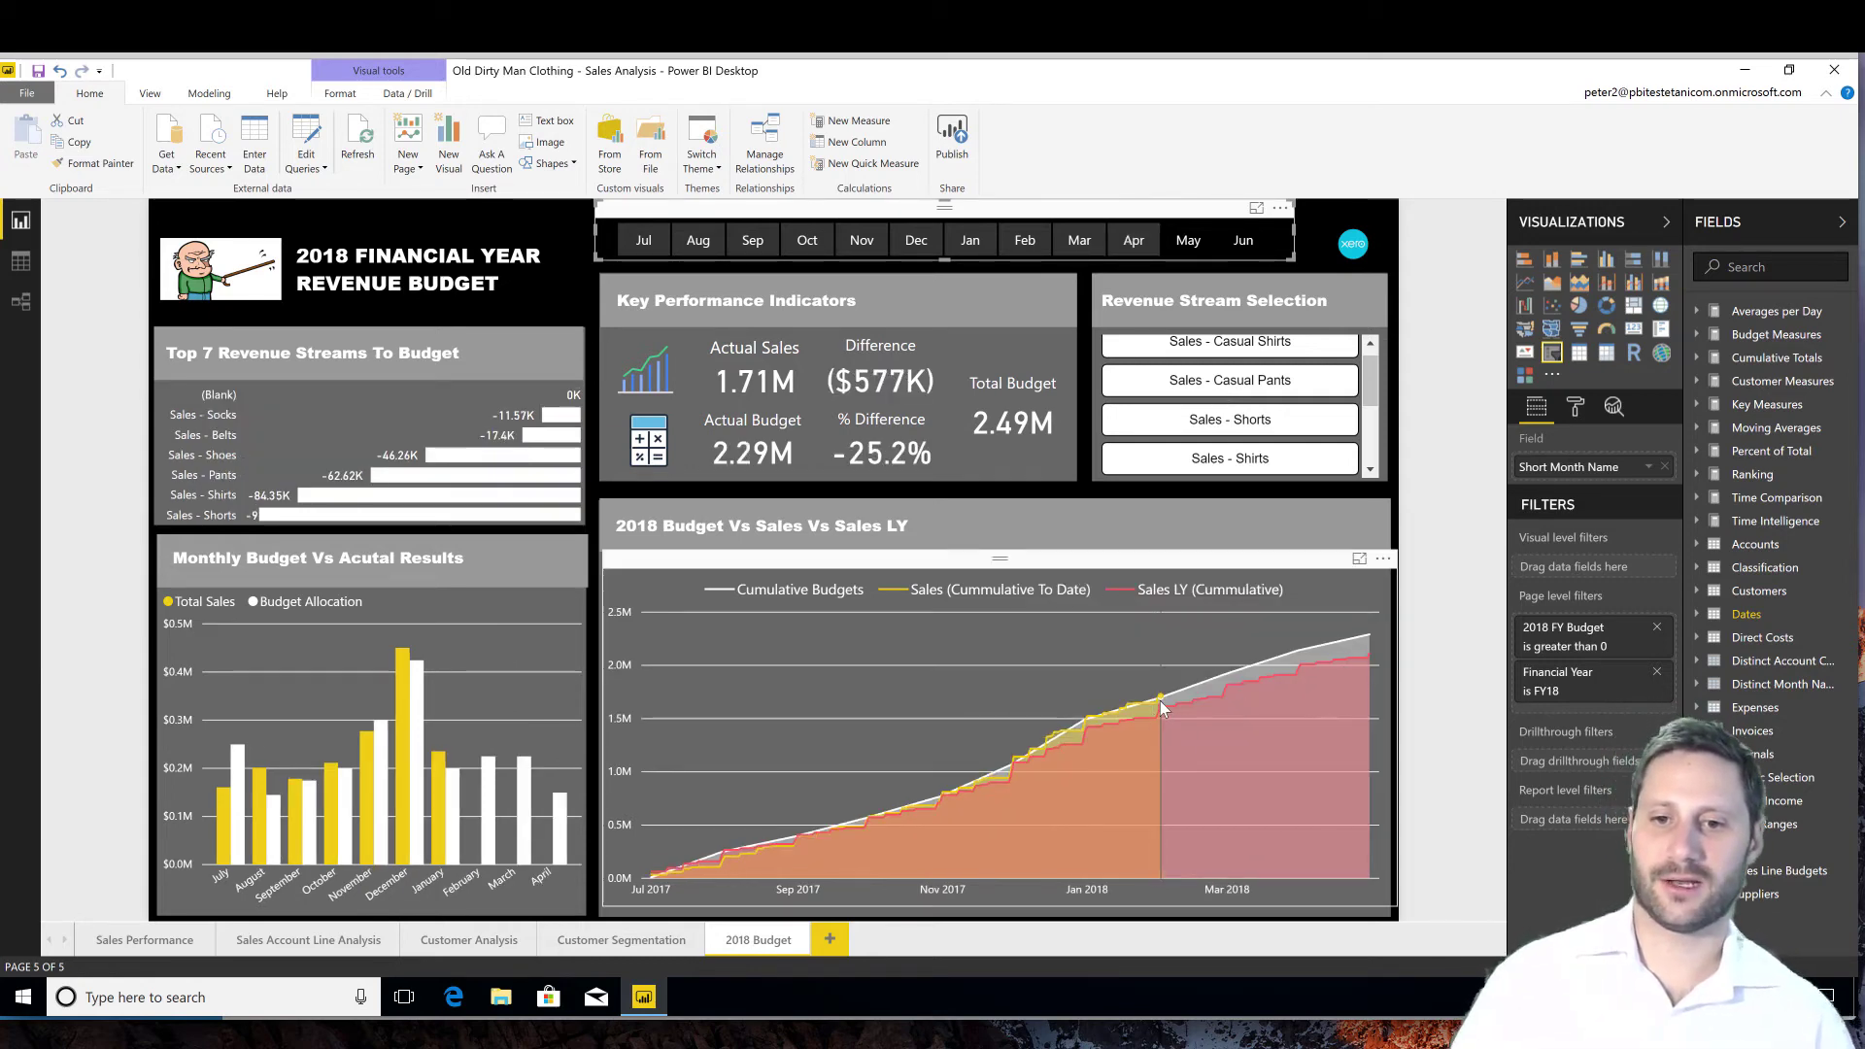
{"action": "mouse_move", "coordinate": [1161, 702]}
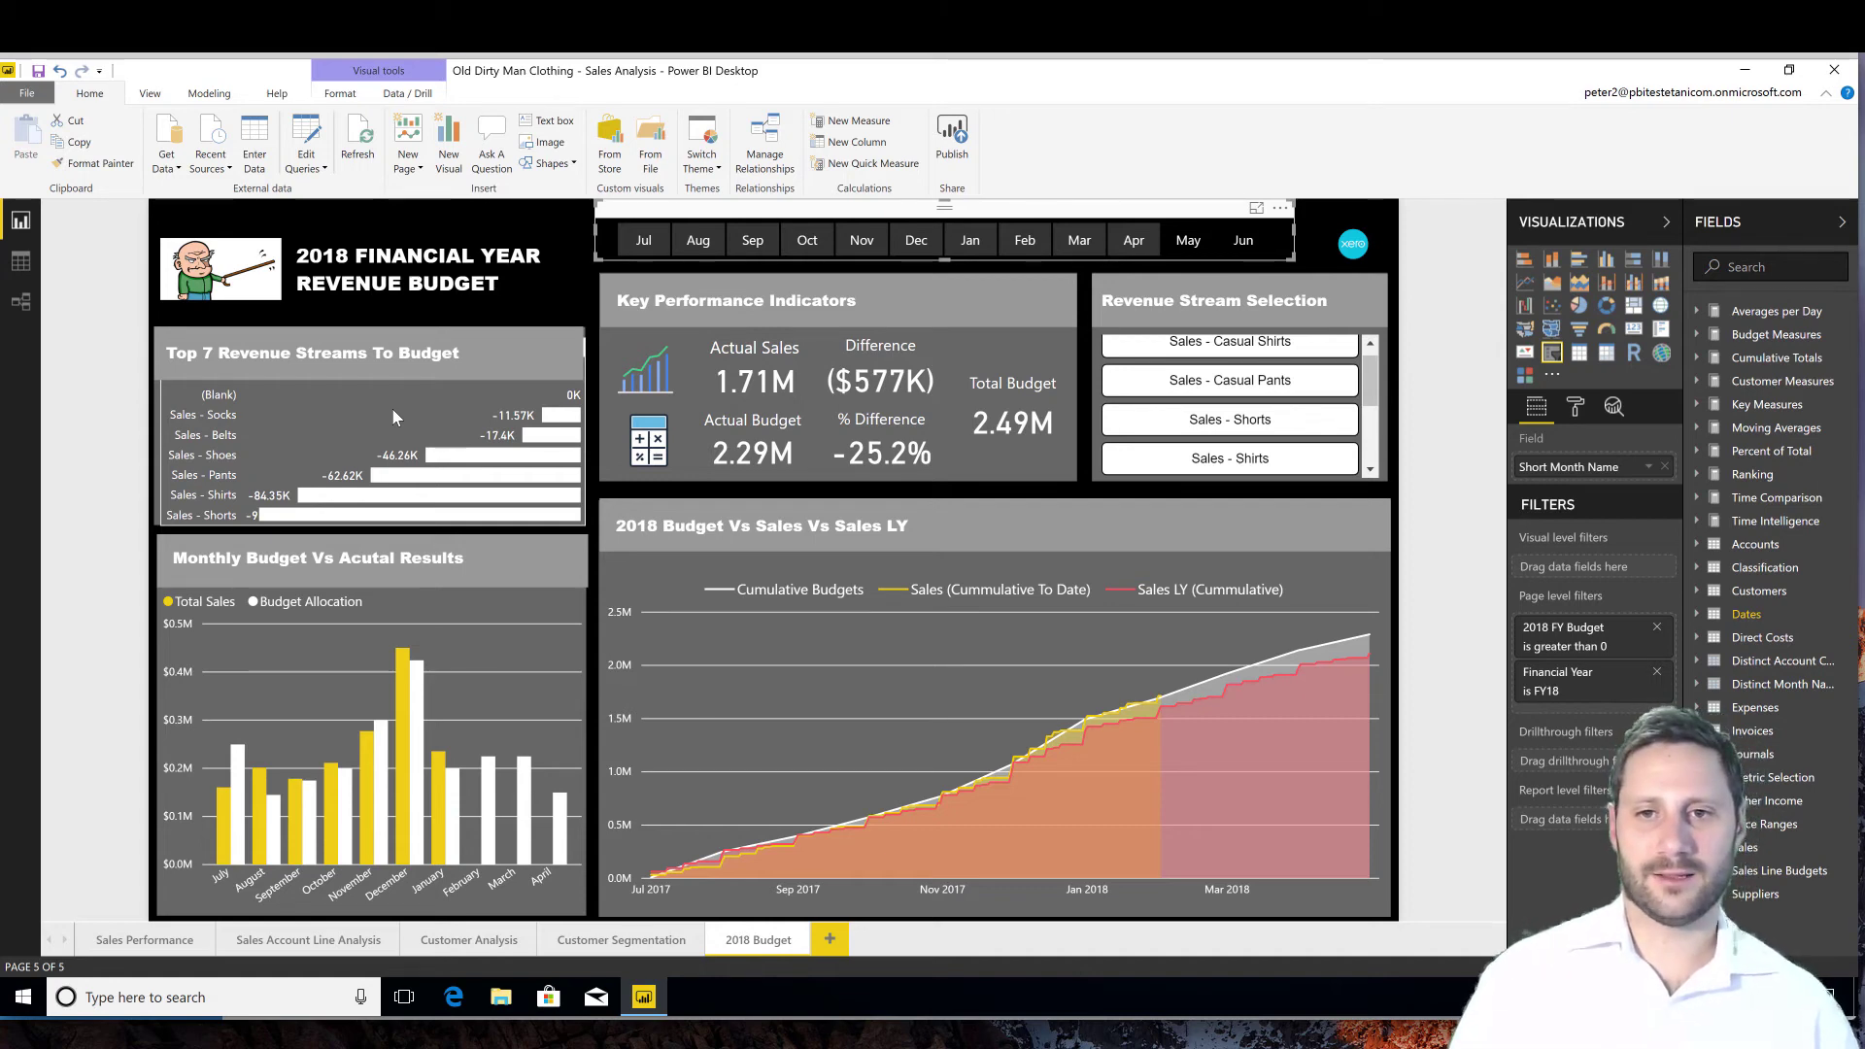
- Filter the 2018 Budget page to the Sales - Casual Pants revenue stream and limit the months to July through January
{"action": "left_click", "coordinate": [1270, 382]}
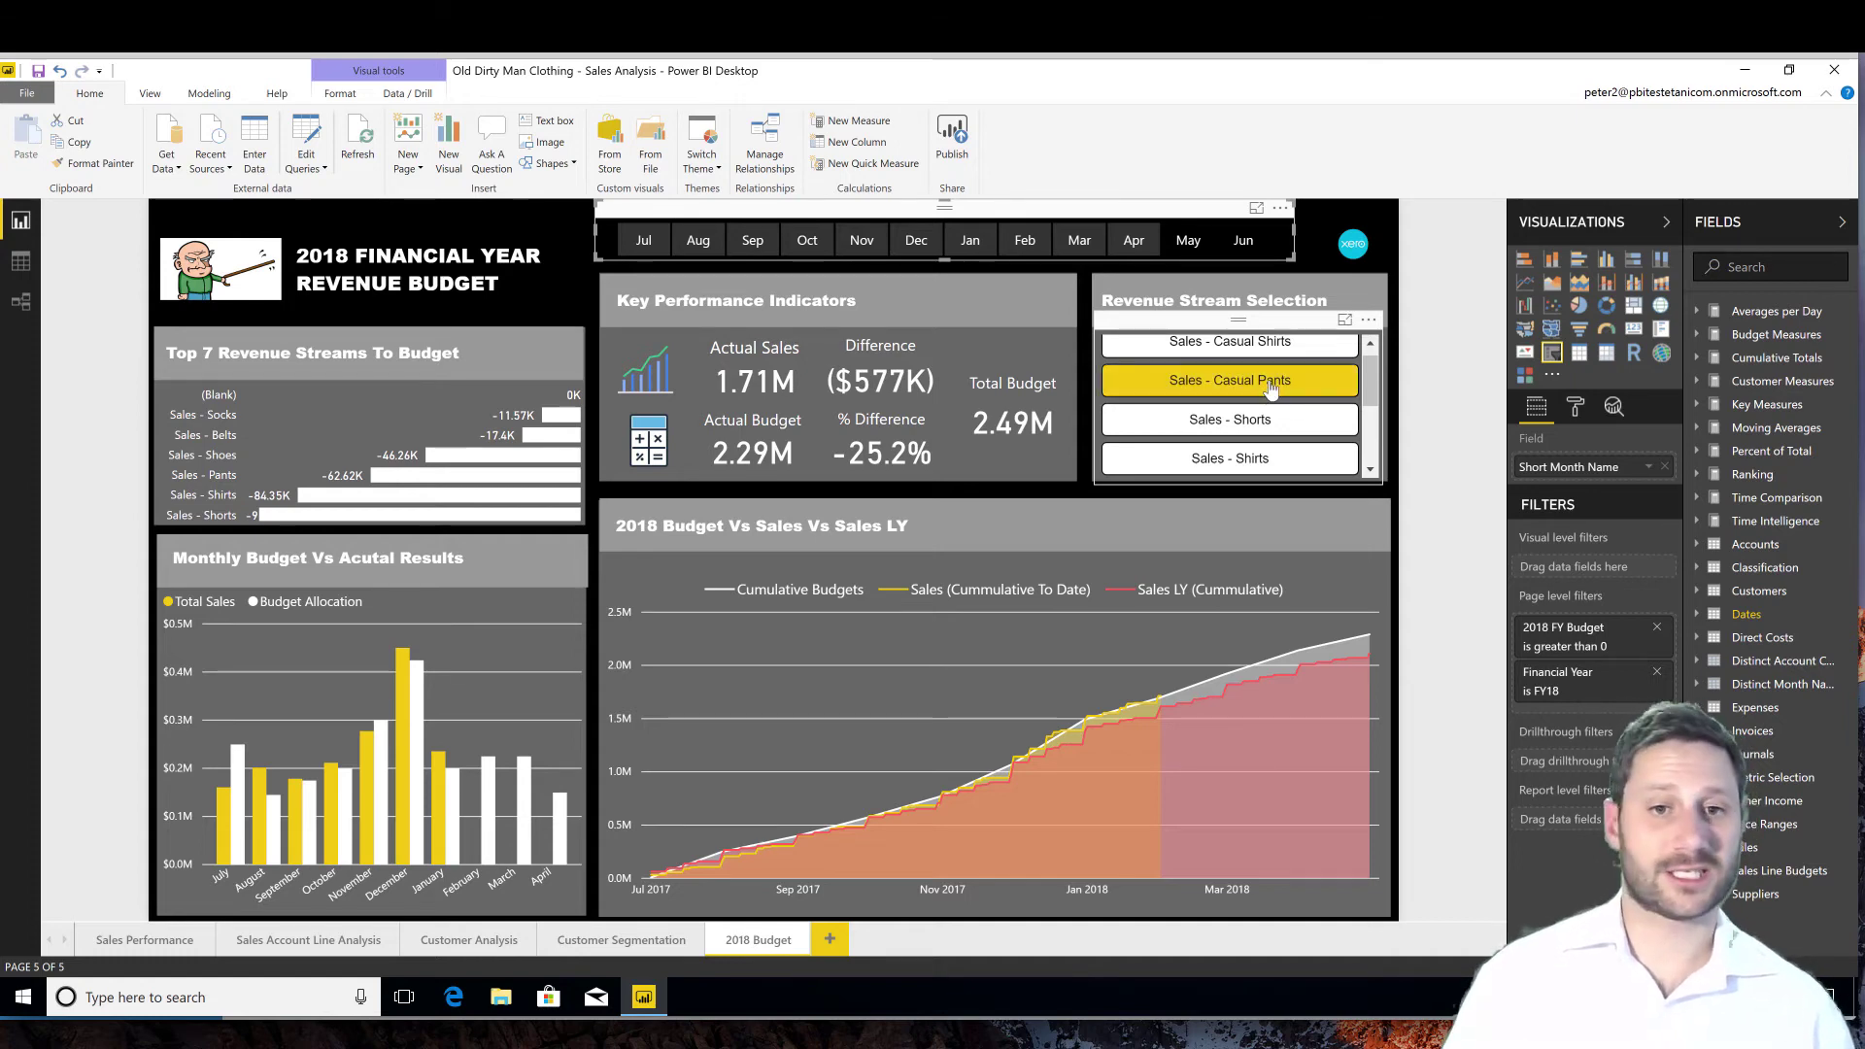
{"action": "left_click", "coordinate": [1083, 233]}
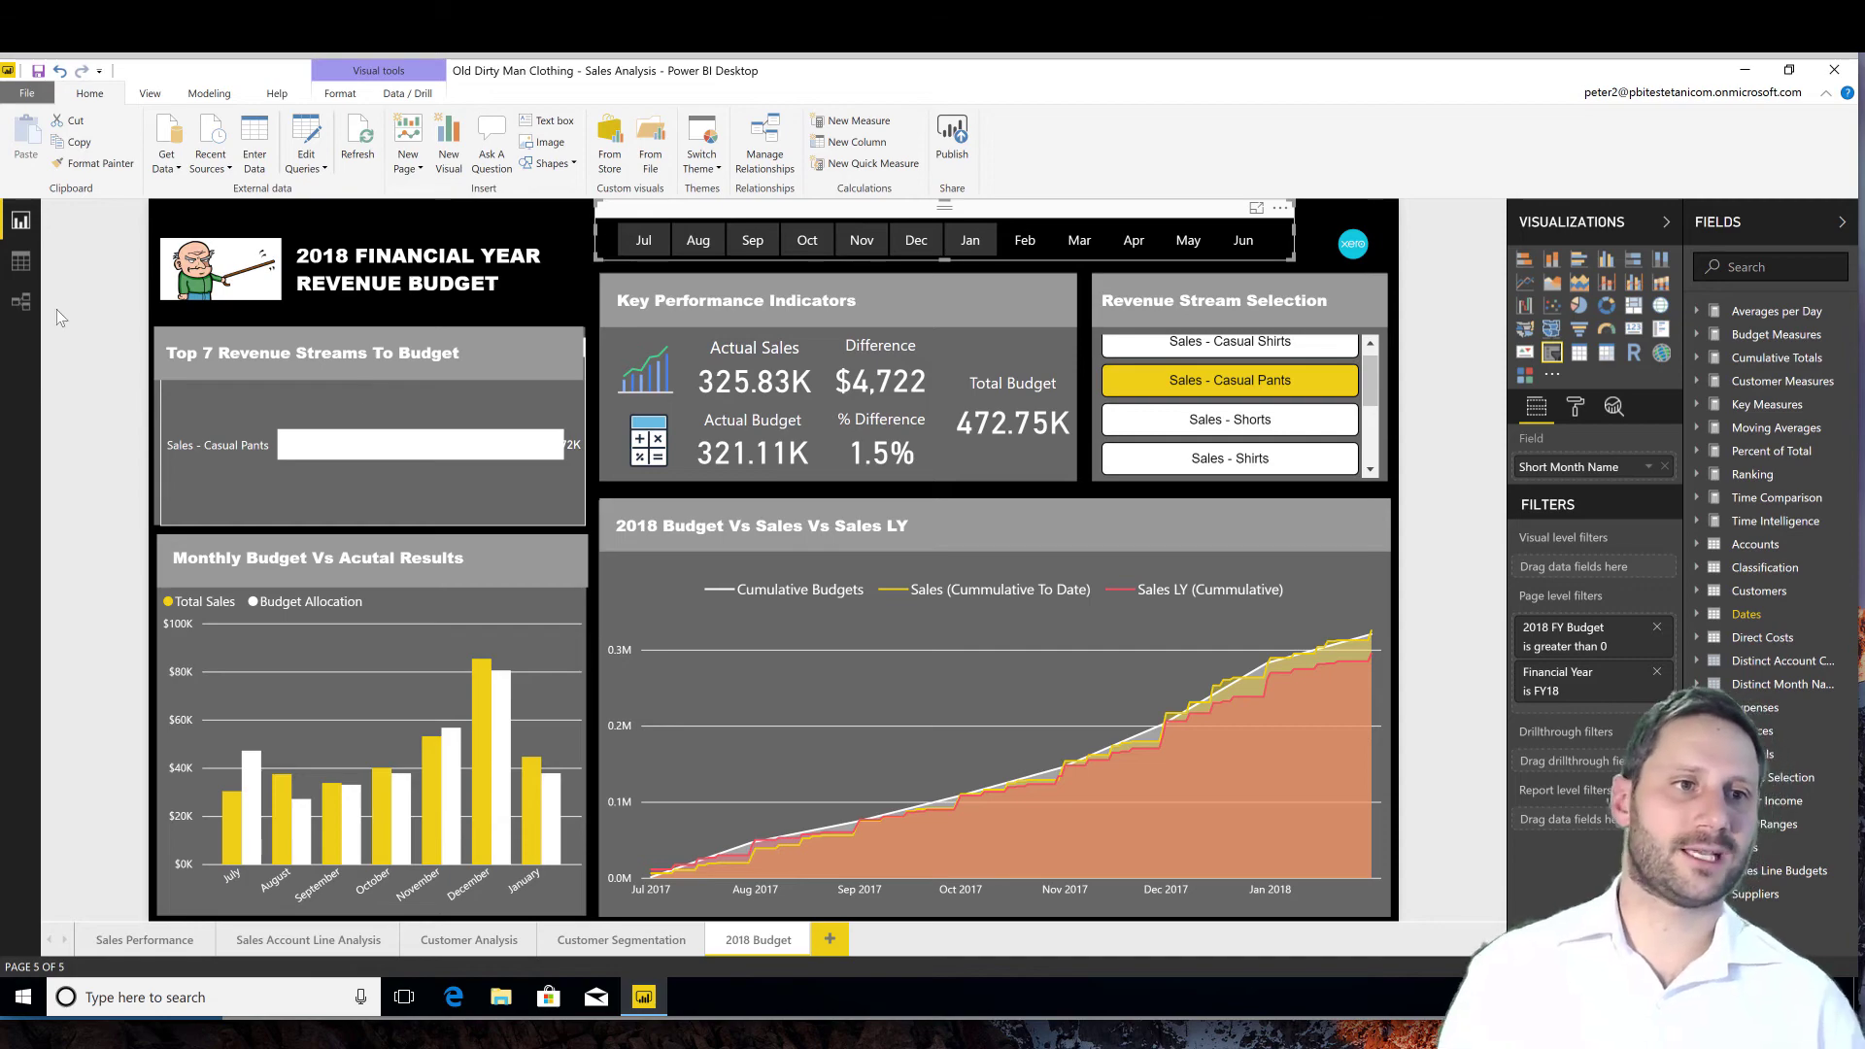
- Examine the Sales Line Budgets table formula in the data view, including its account code, financial year, Total Sales and growth multiplier parts
{"action": "left_click", "coordinate": [21, 262]}
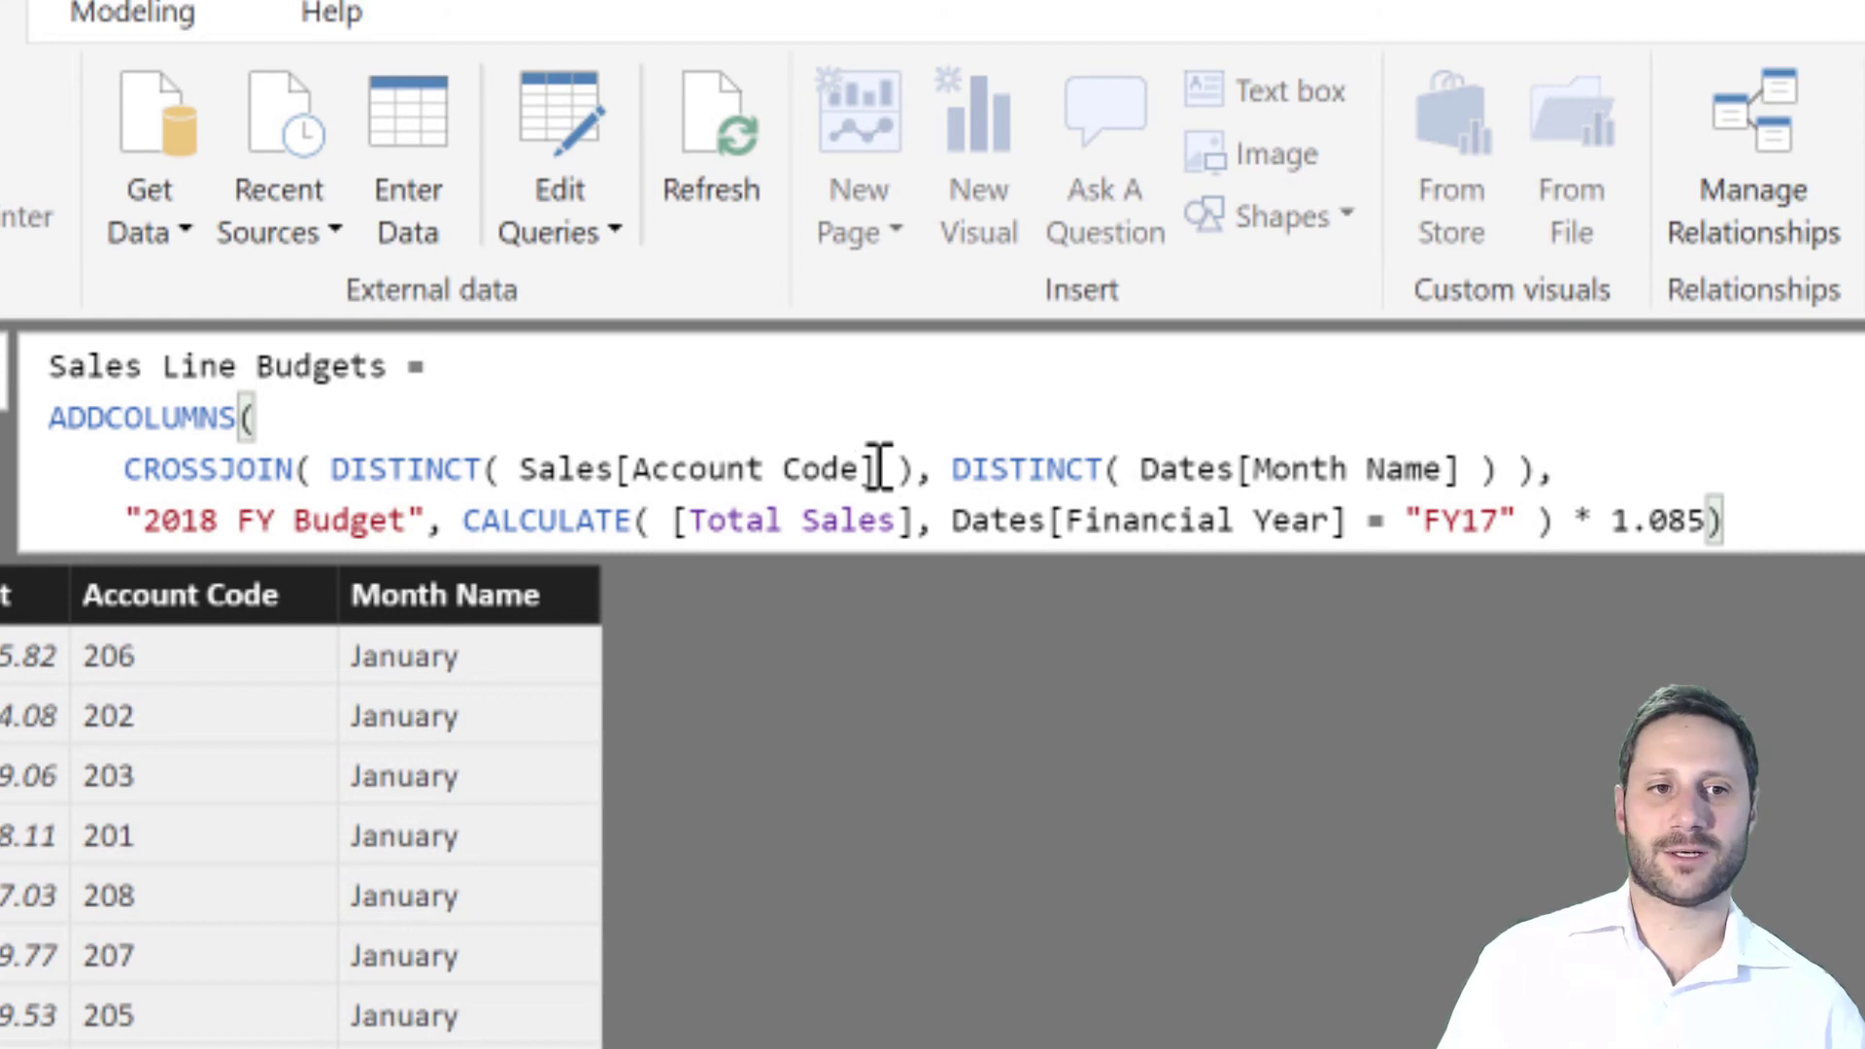
{"action": "left_click_drag", "start_coordinate": [876, 471], "coordinate": [526, 474]}
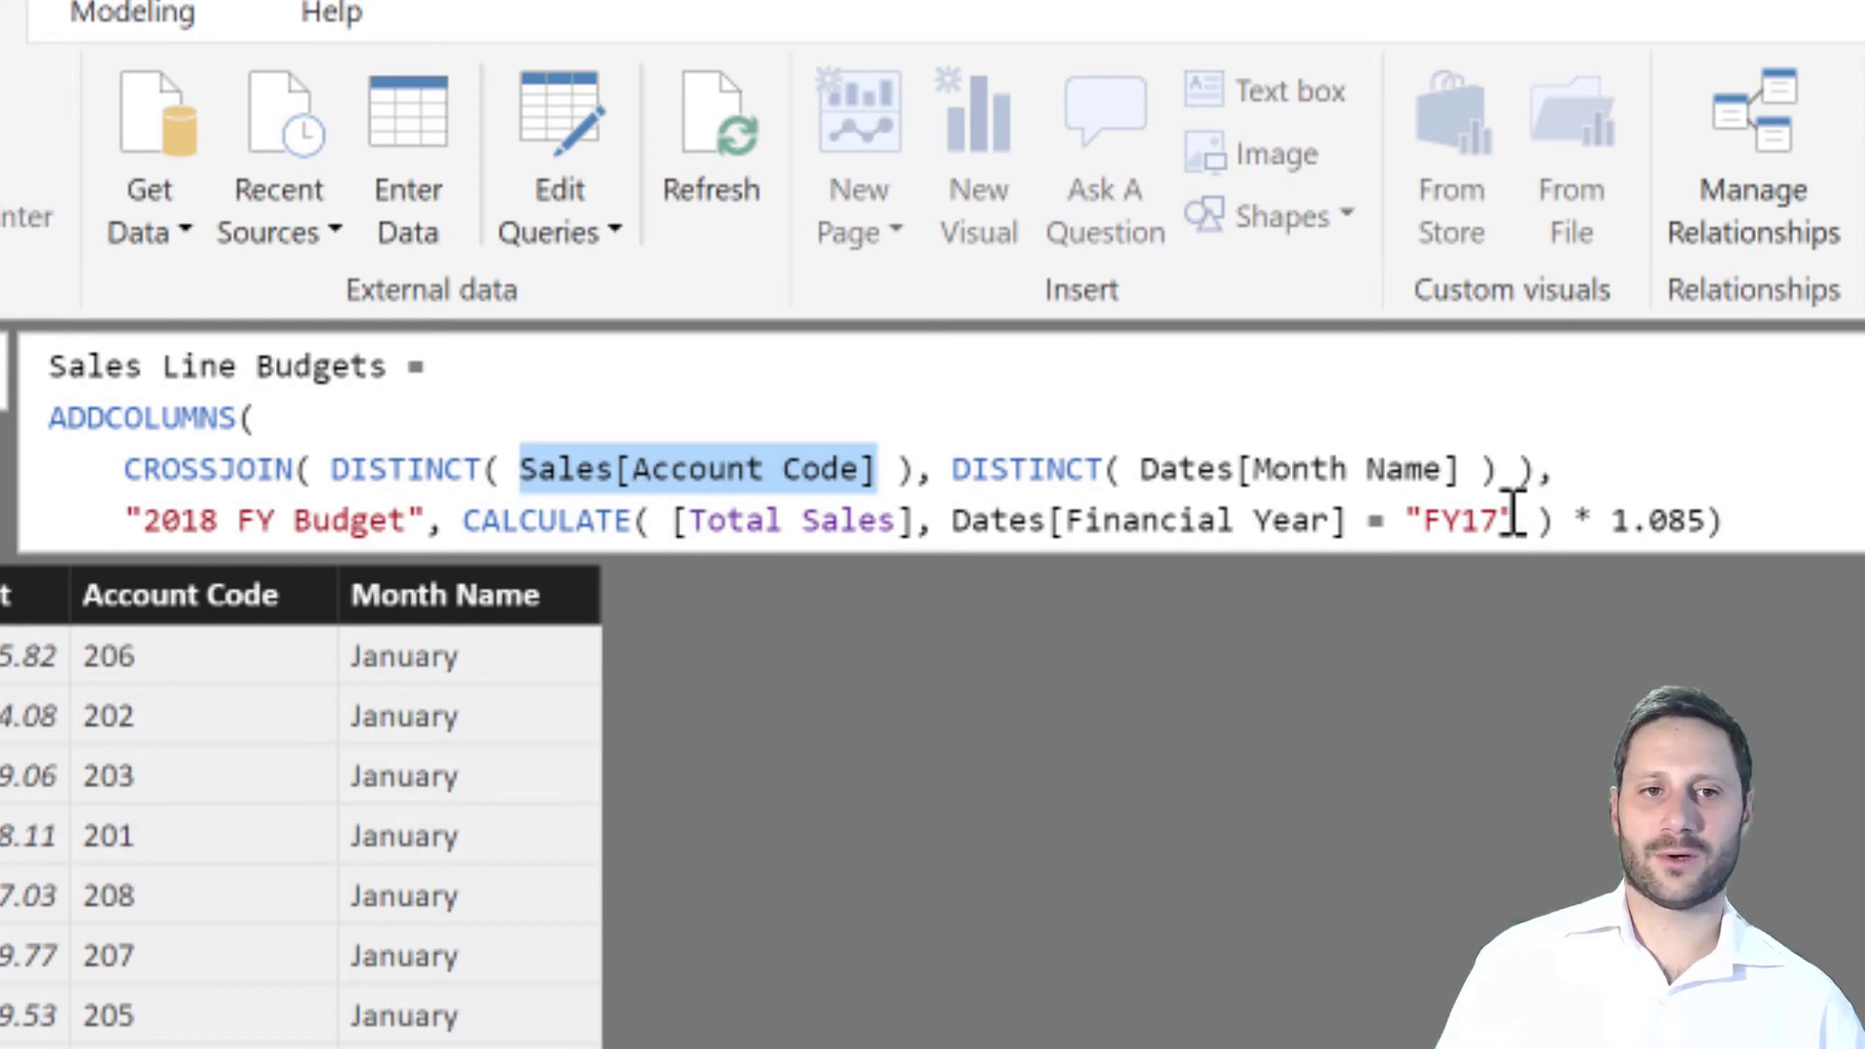
{"action": "left_click_drag", "start_coordinate": [1533, 522], "coordinate": [1408, 521]}
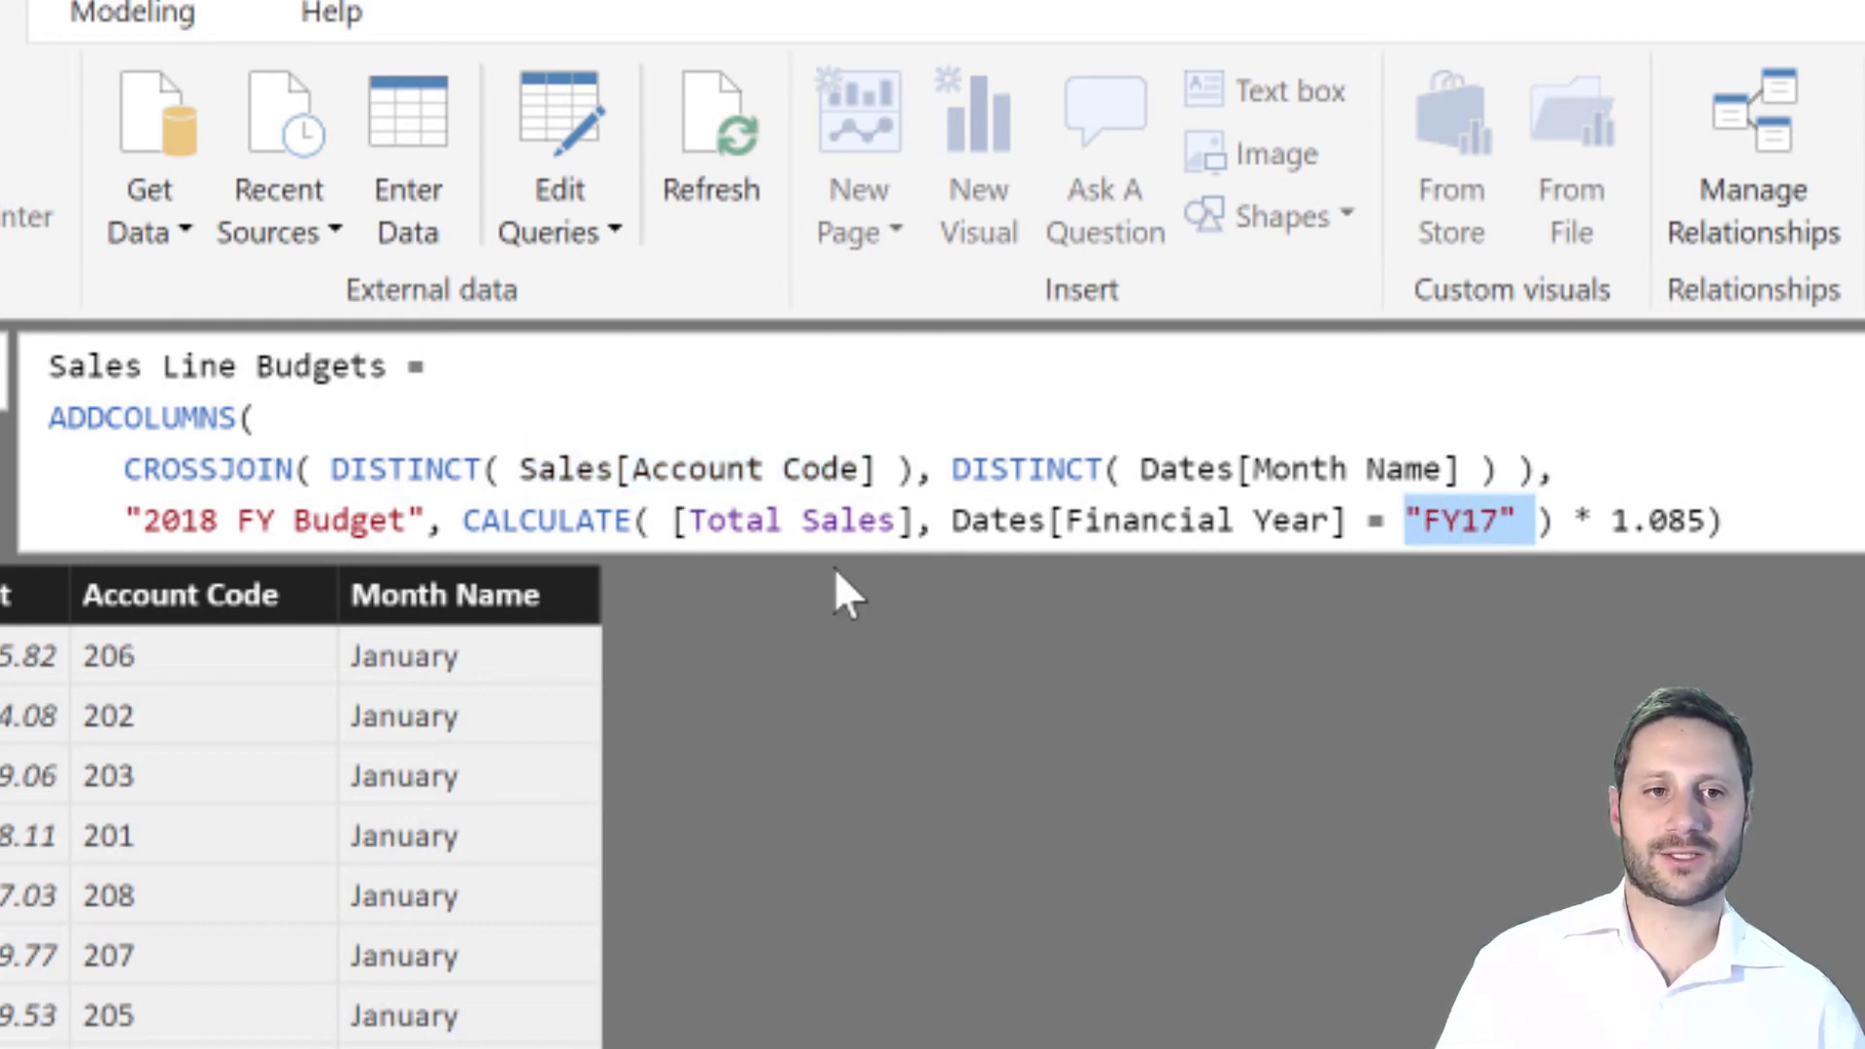
{"action": "left_click_drag", "start_coordinate": [914, 522], "coordinate": [681, 521]}
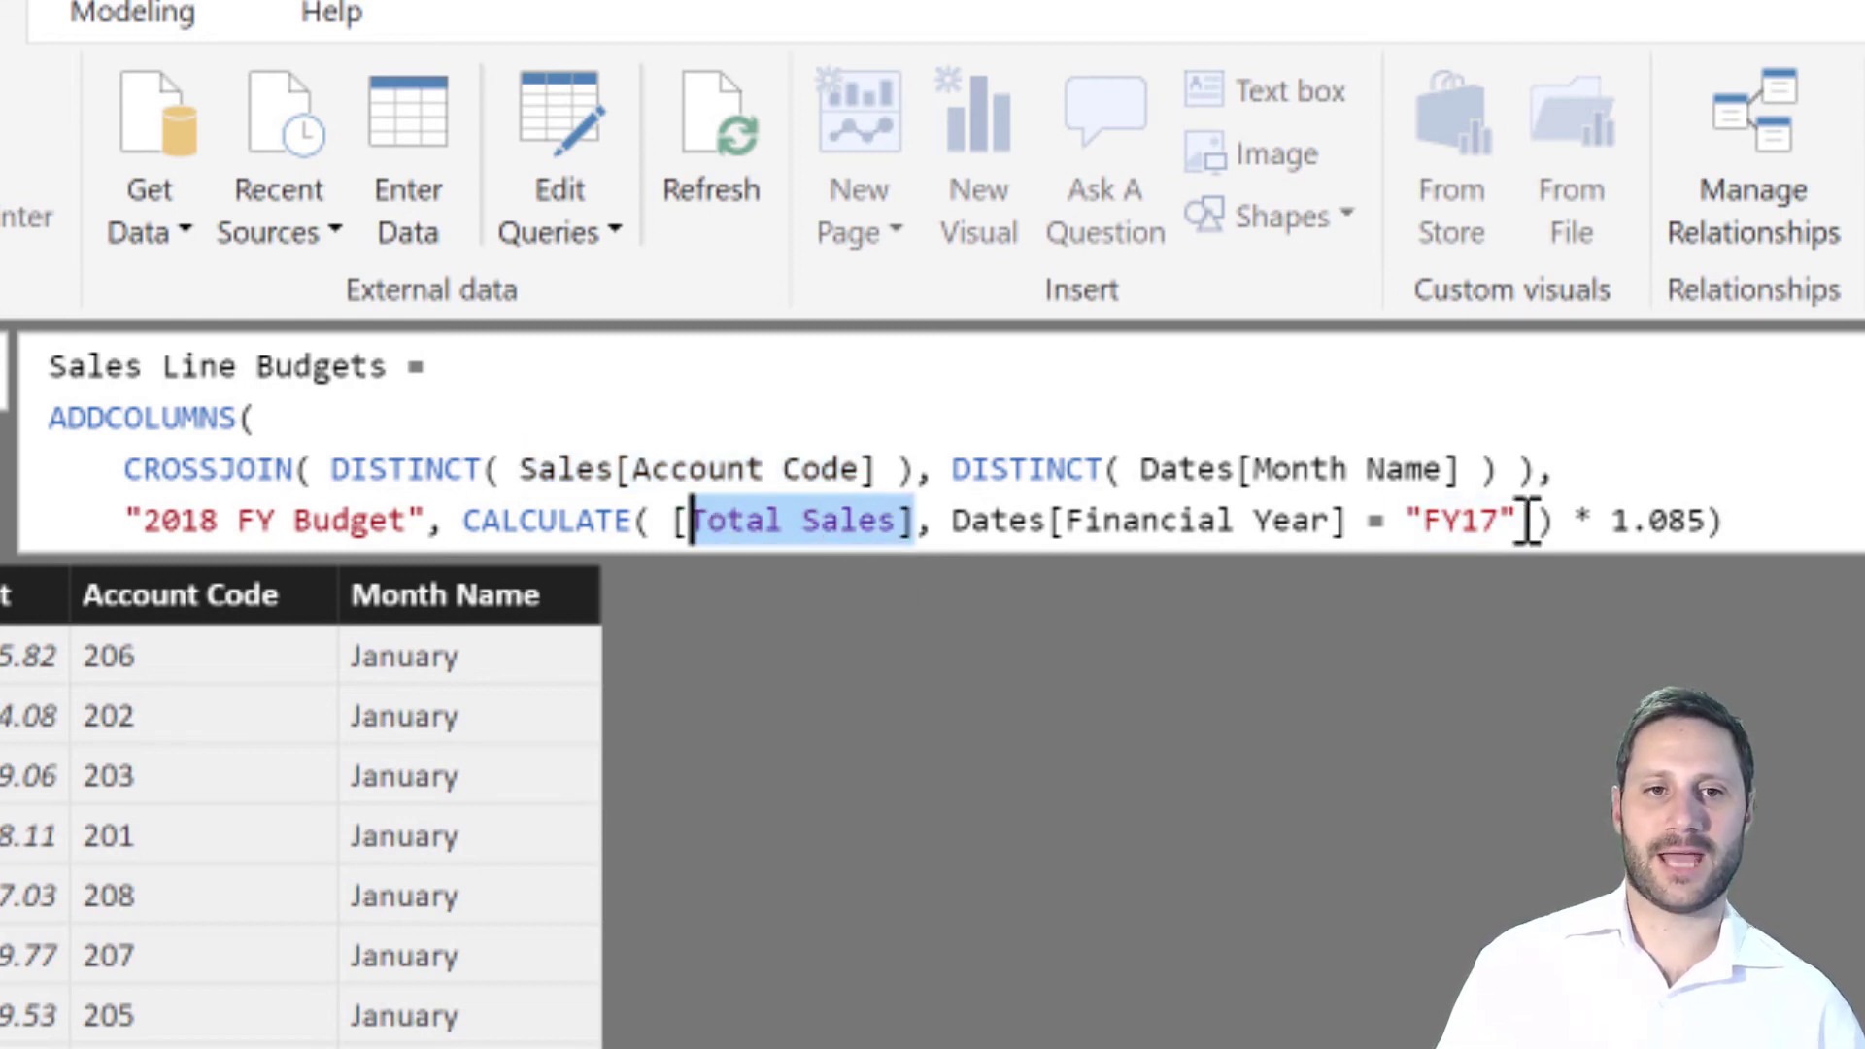
{"action": "left_click_drag", "start_coordinate": [1705, 522], "coordinate": [1601, 529]}
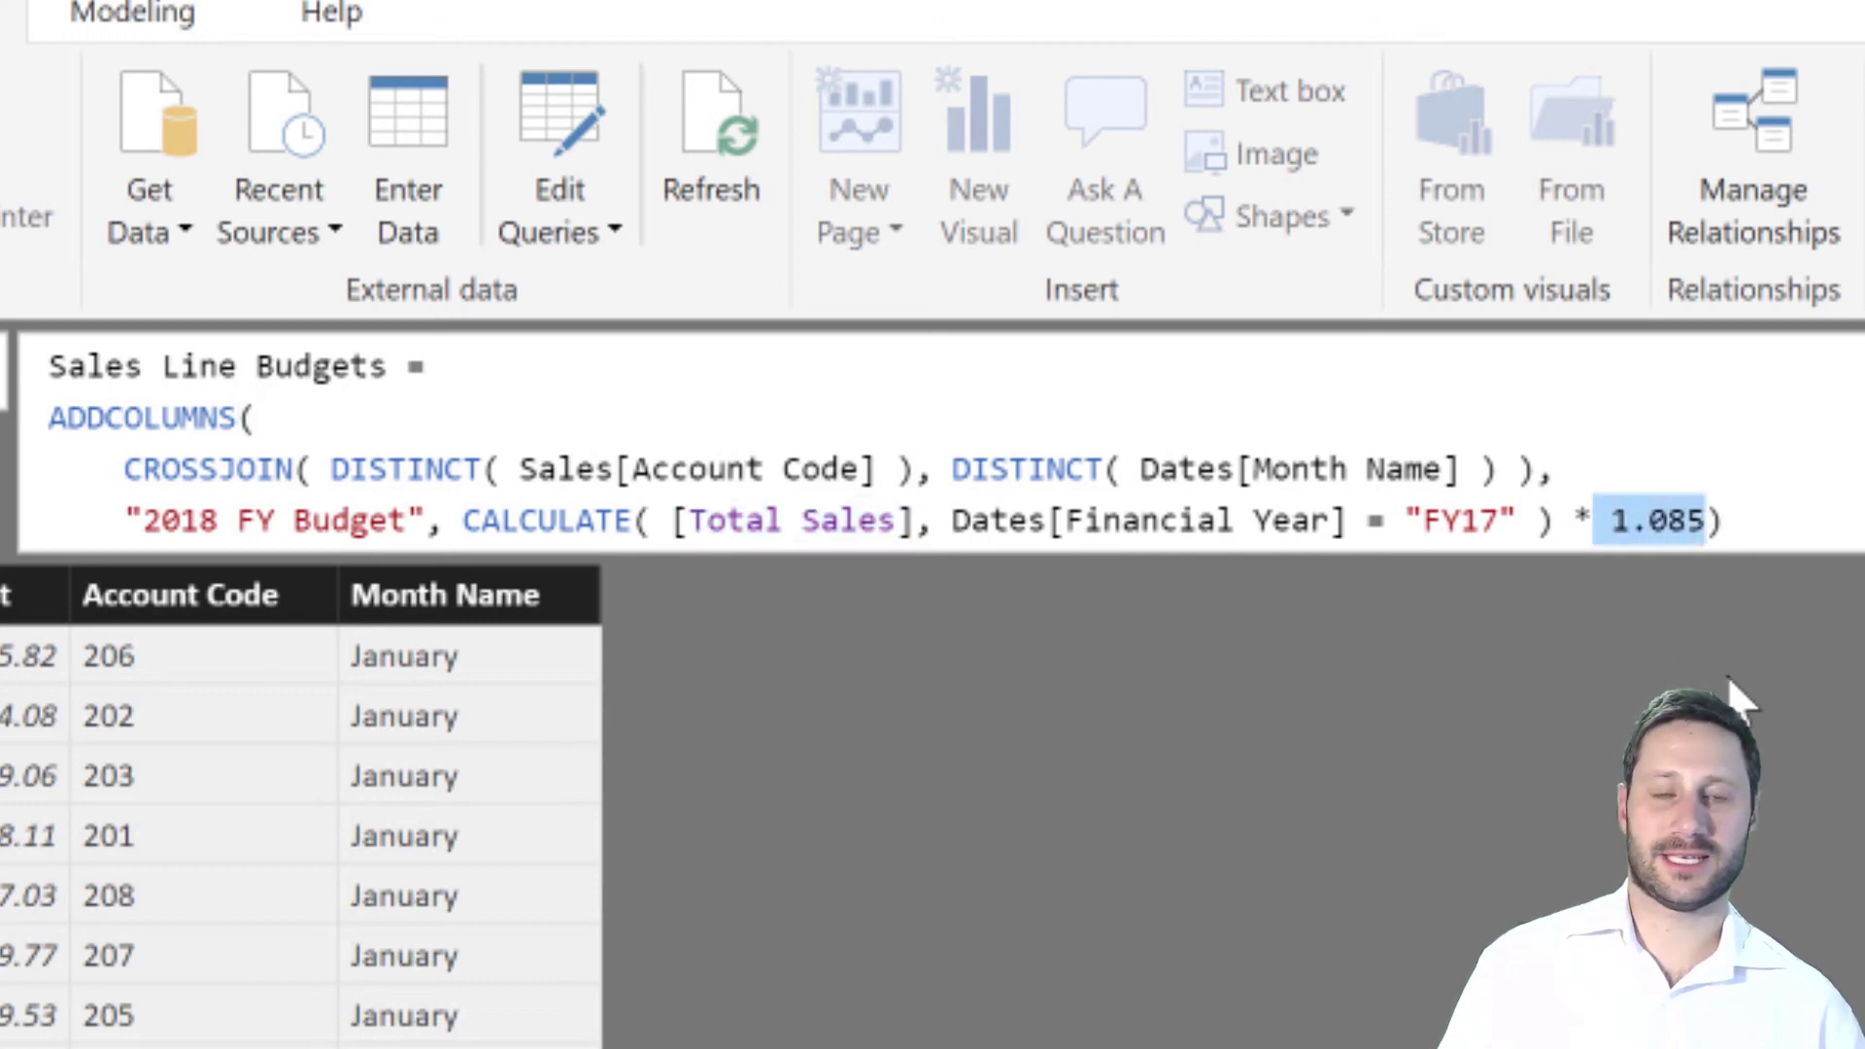